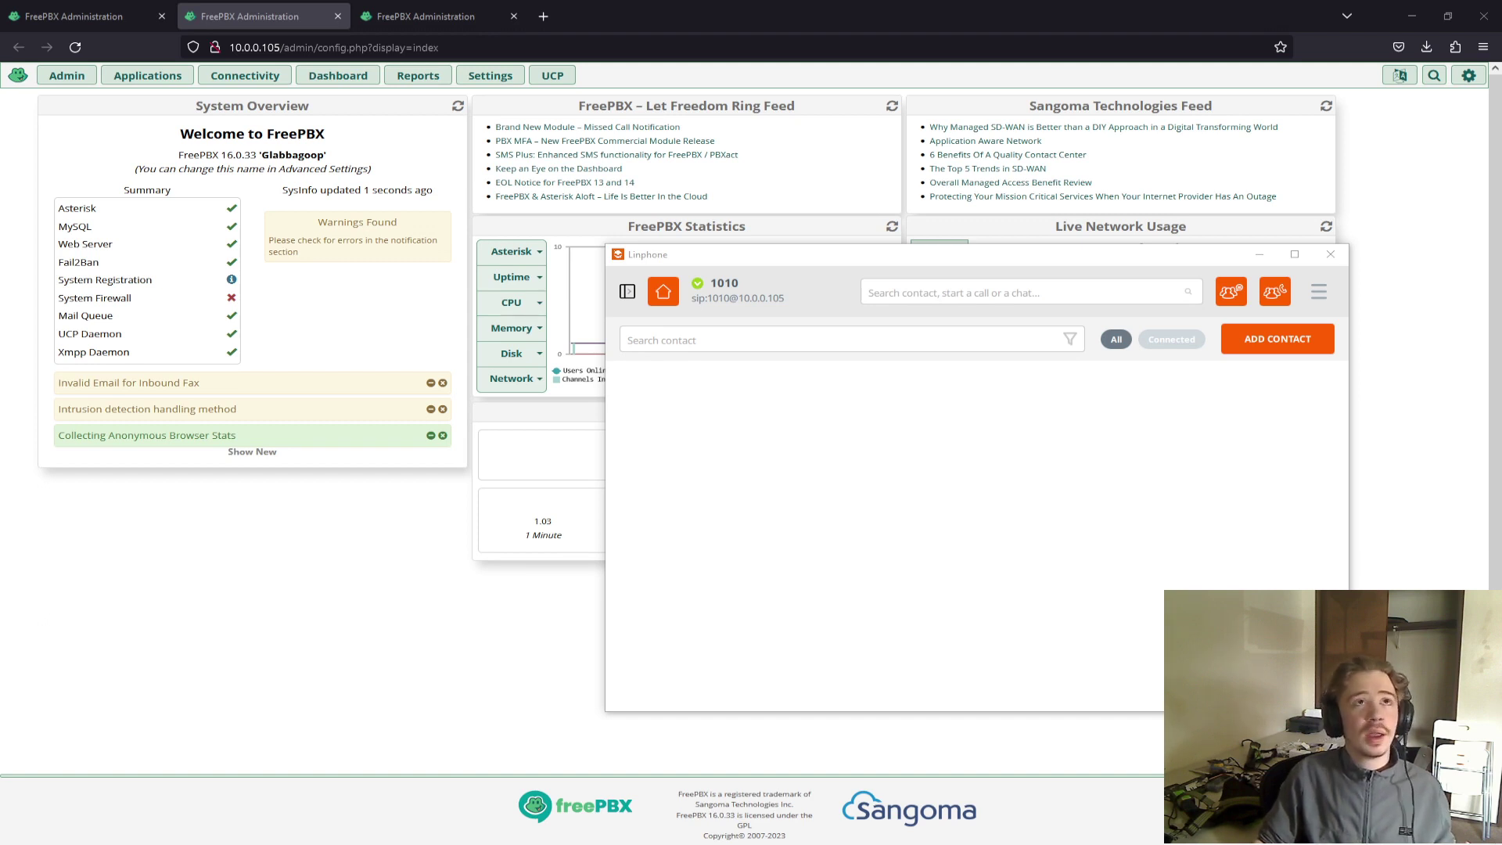
# Drag the Linphone window mostly off the right edge so the FreePBX dashboard is visible.
pyautogui.moveTo(975, 254); pyautogui.dragTo(1500, 248)
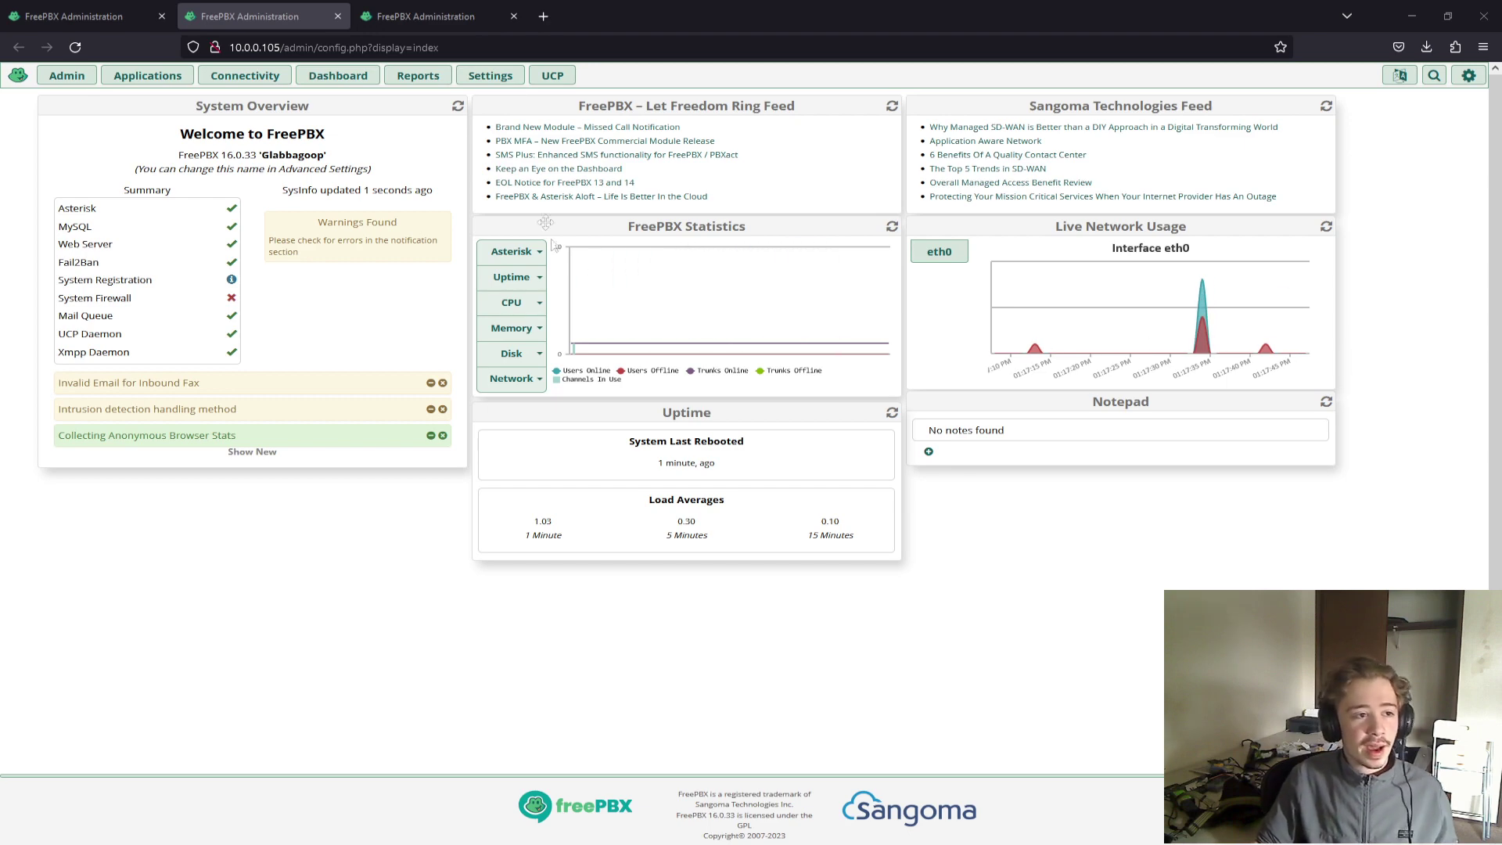
# Open Reports > Asterisk Logfiles and highlight the 'Everyone is busy/congested' error line.
pyautogui.click(418, 75)
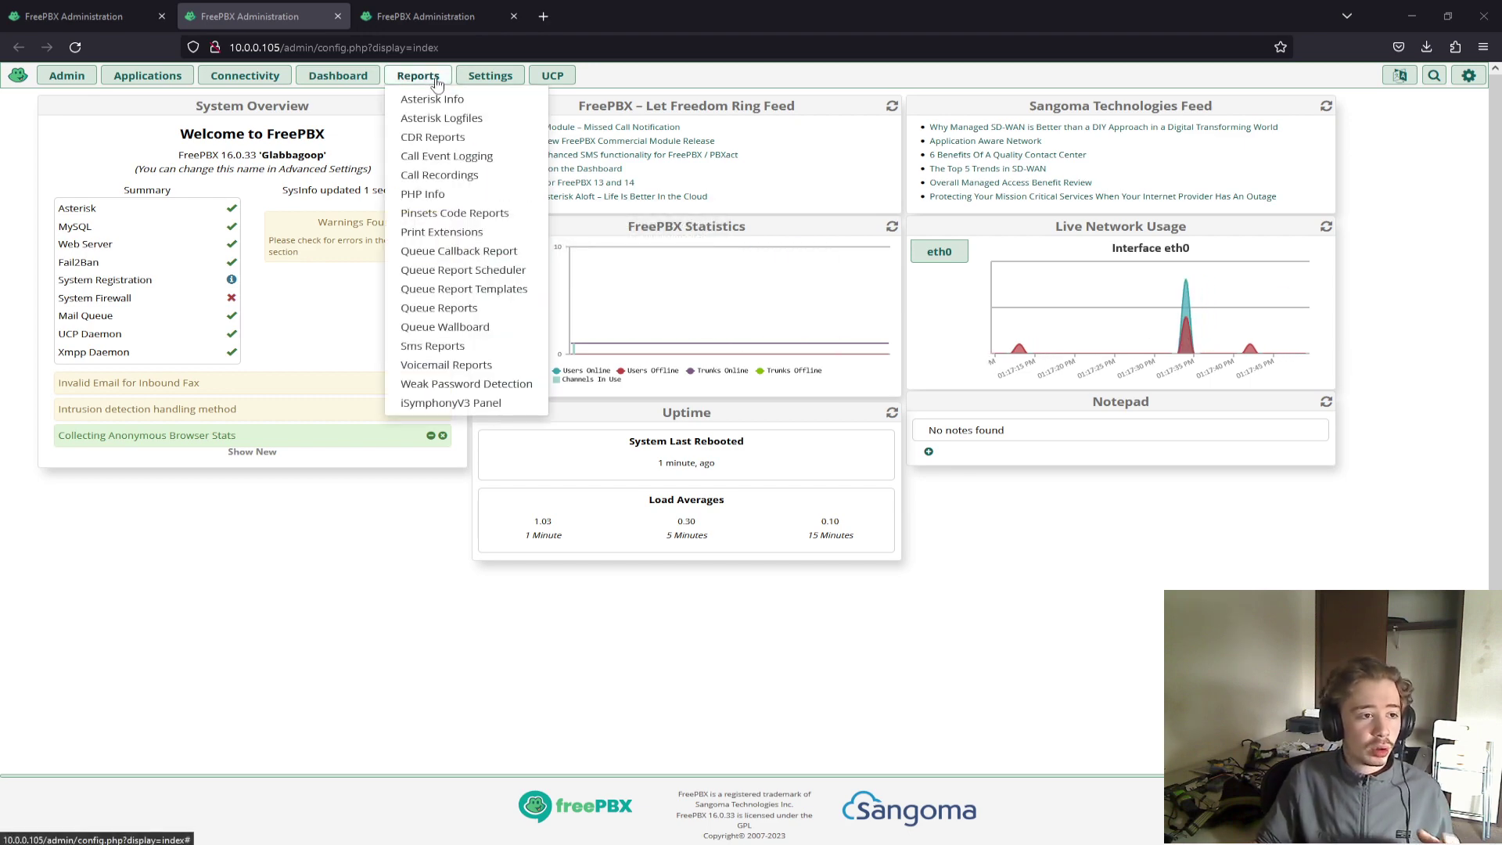
pyautogui.click(438, 121)
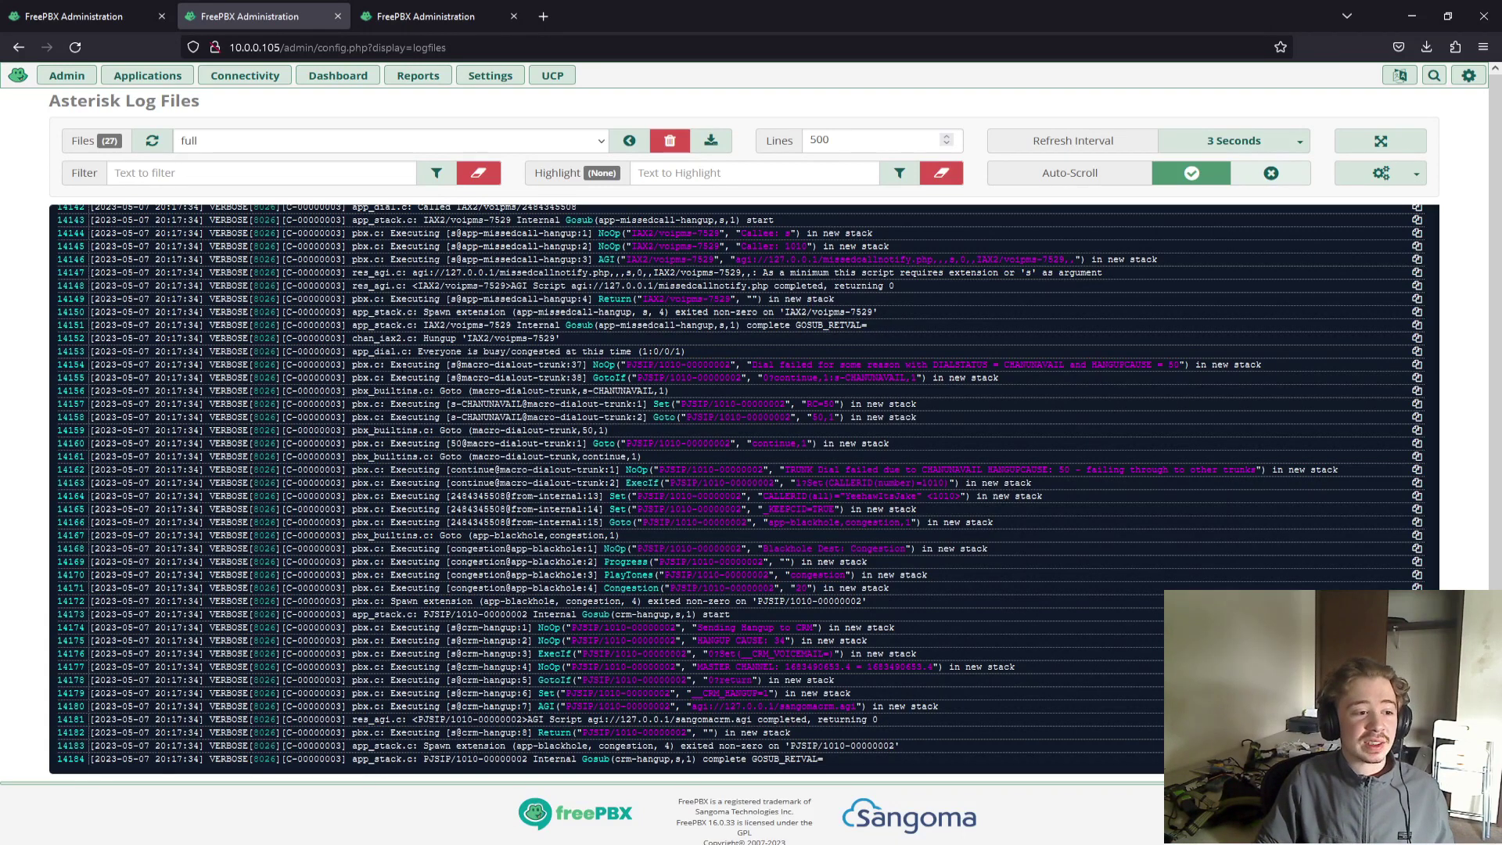
pyautogui.moveTo(419, 351); pyautogui.dragTo(674, 352)
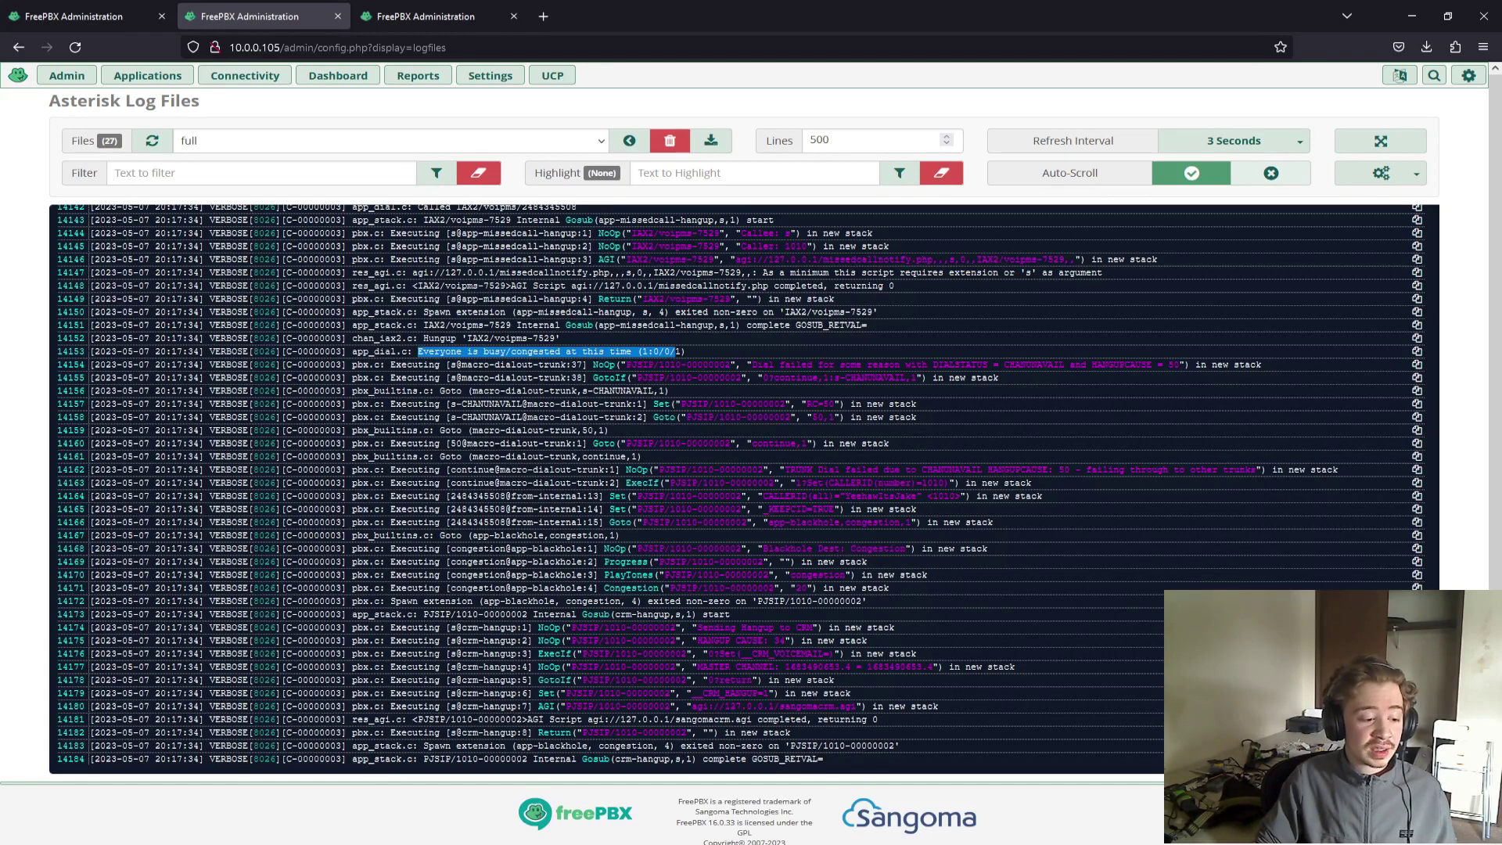
pyautogui.click(368, 786)
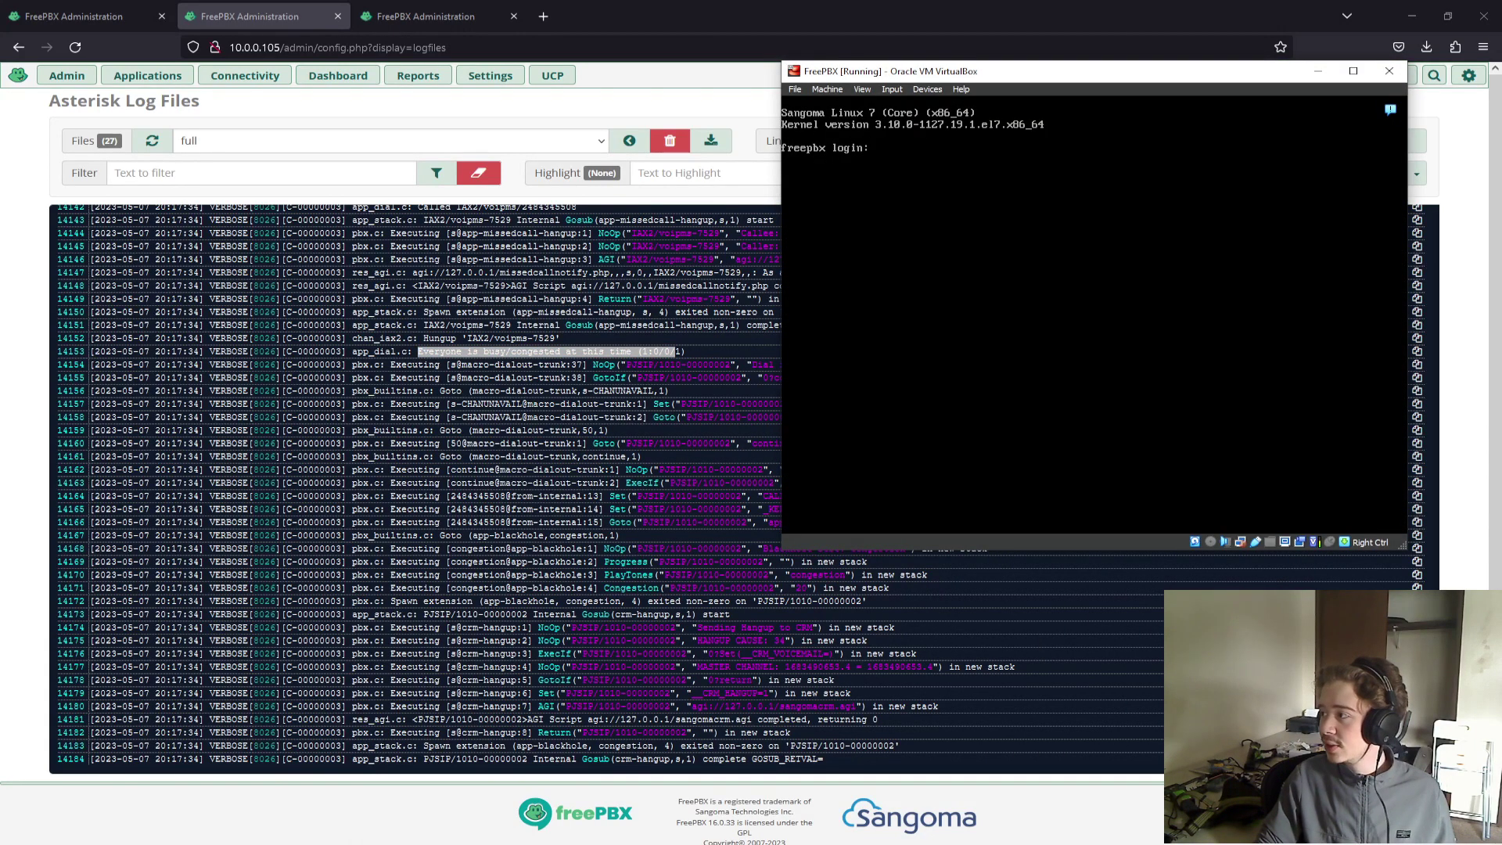
# Log into the FreePBX VM console as root.
pyautogui.click(1221, 194)
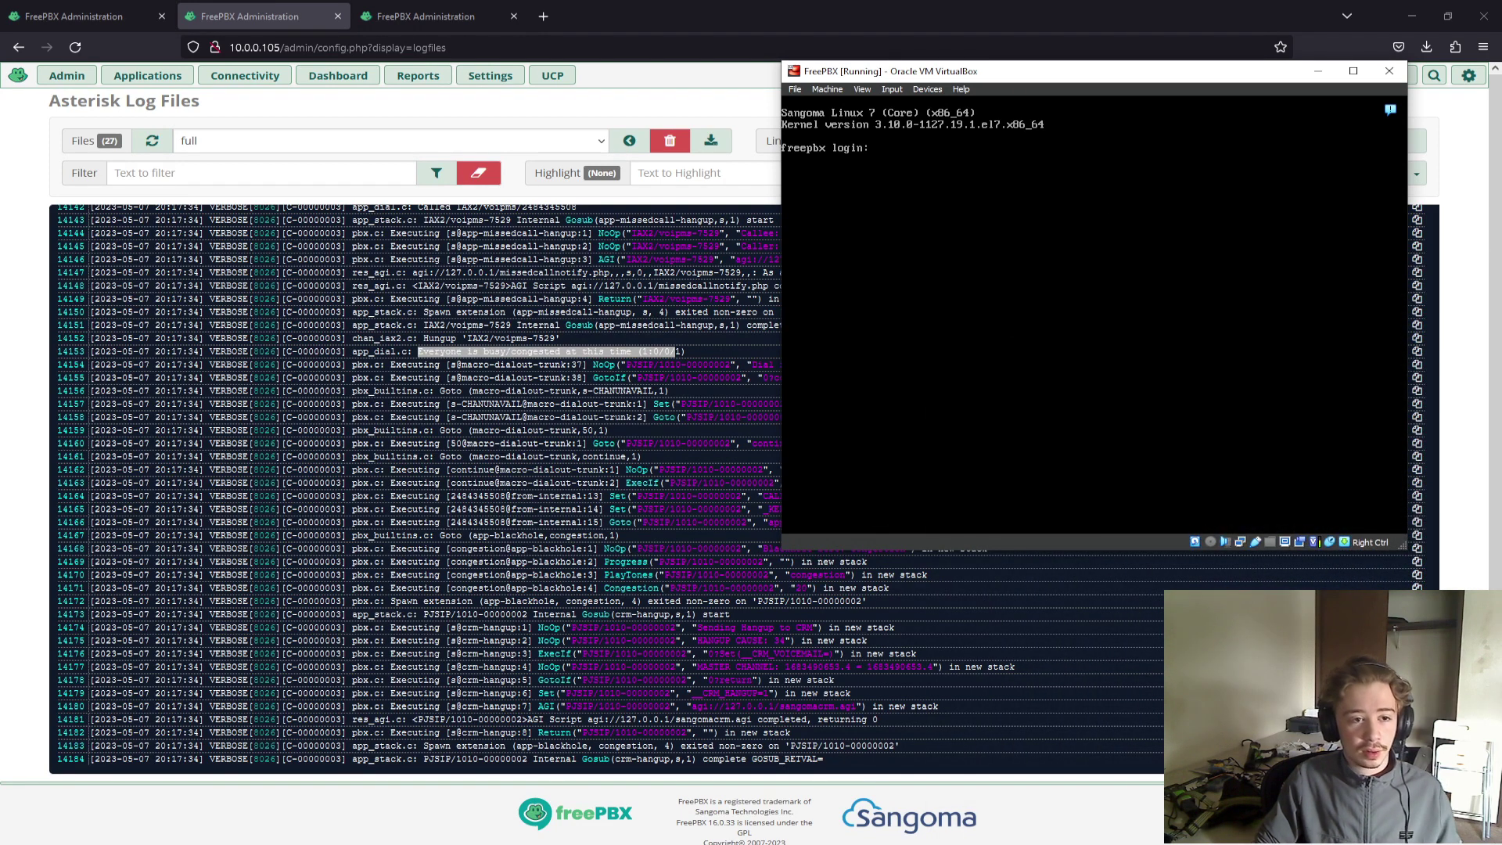
pyautogui.write('root')
pyautogui.press('Return')
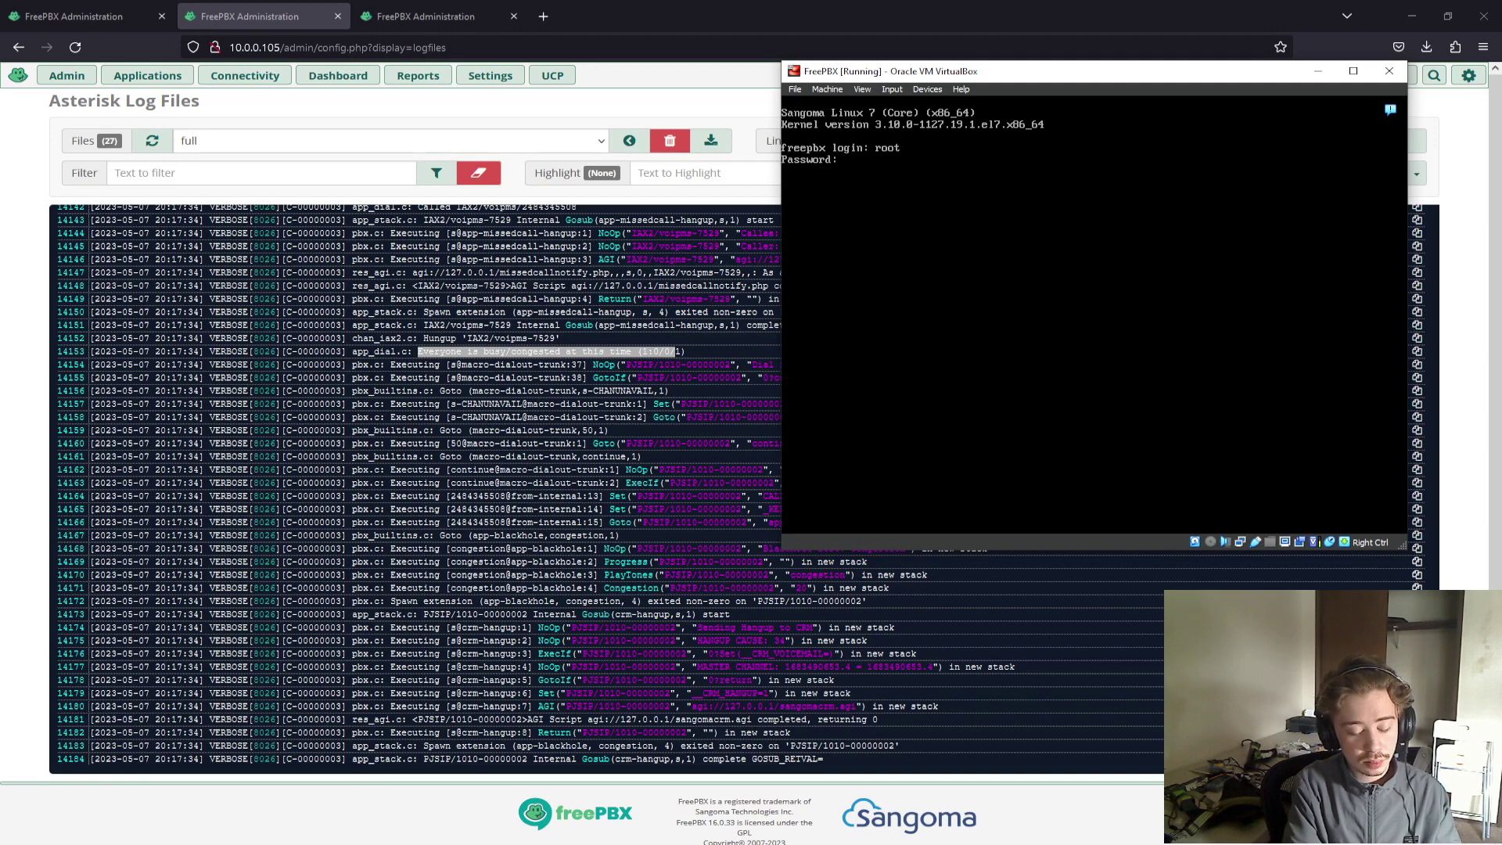
pyautogui.press('Return')
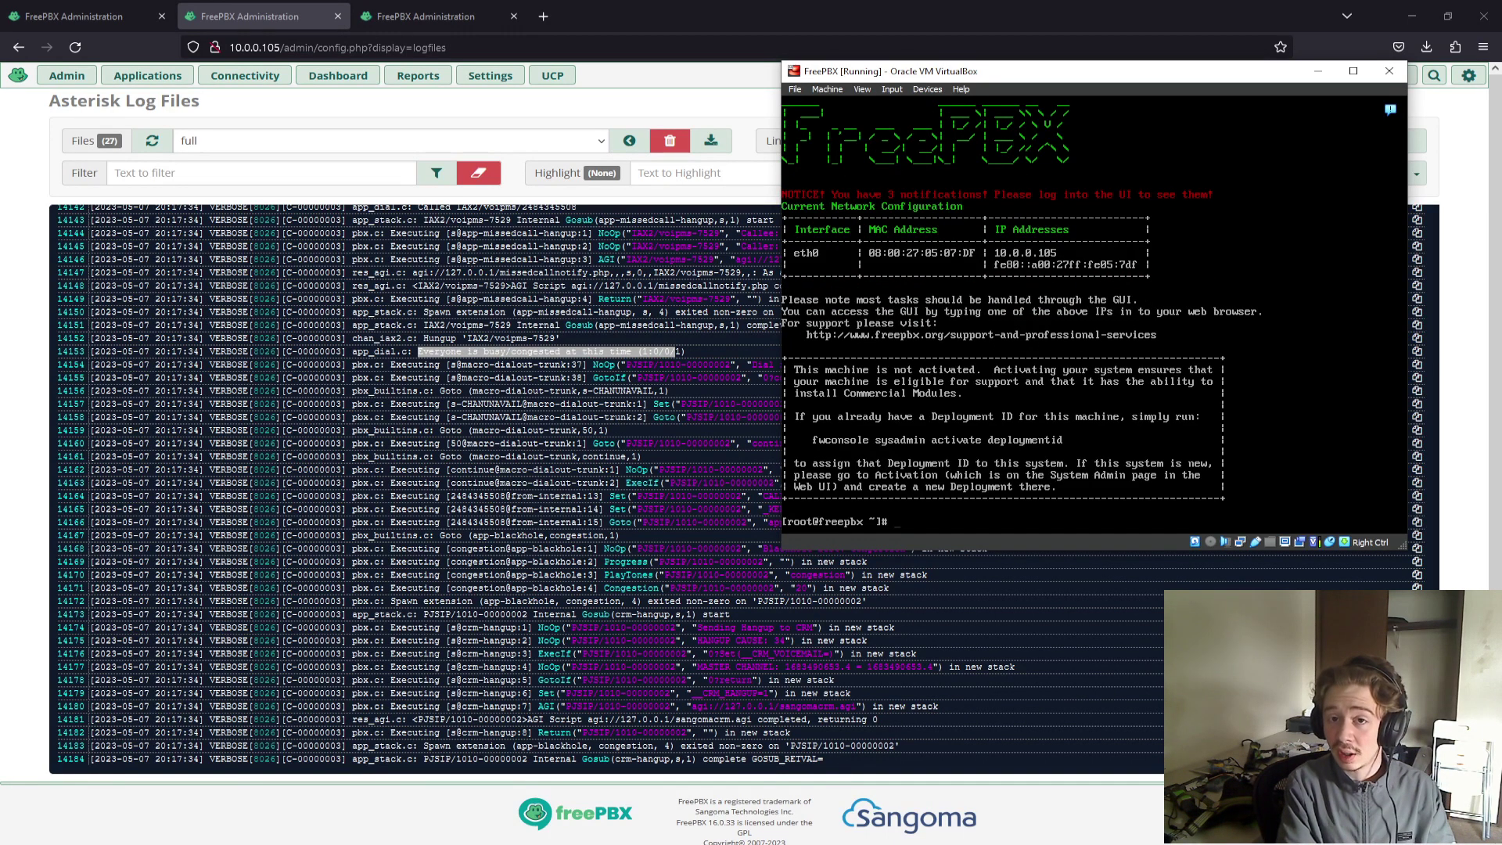
# Attach to the Asterisk CLI with 'asterisk -r' and run 'iax2 set debug on'.
pyautogui.write('aster')
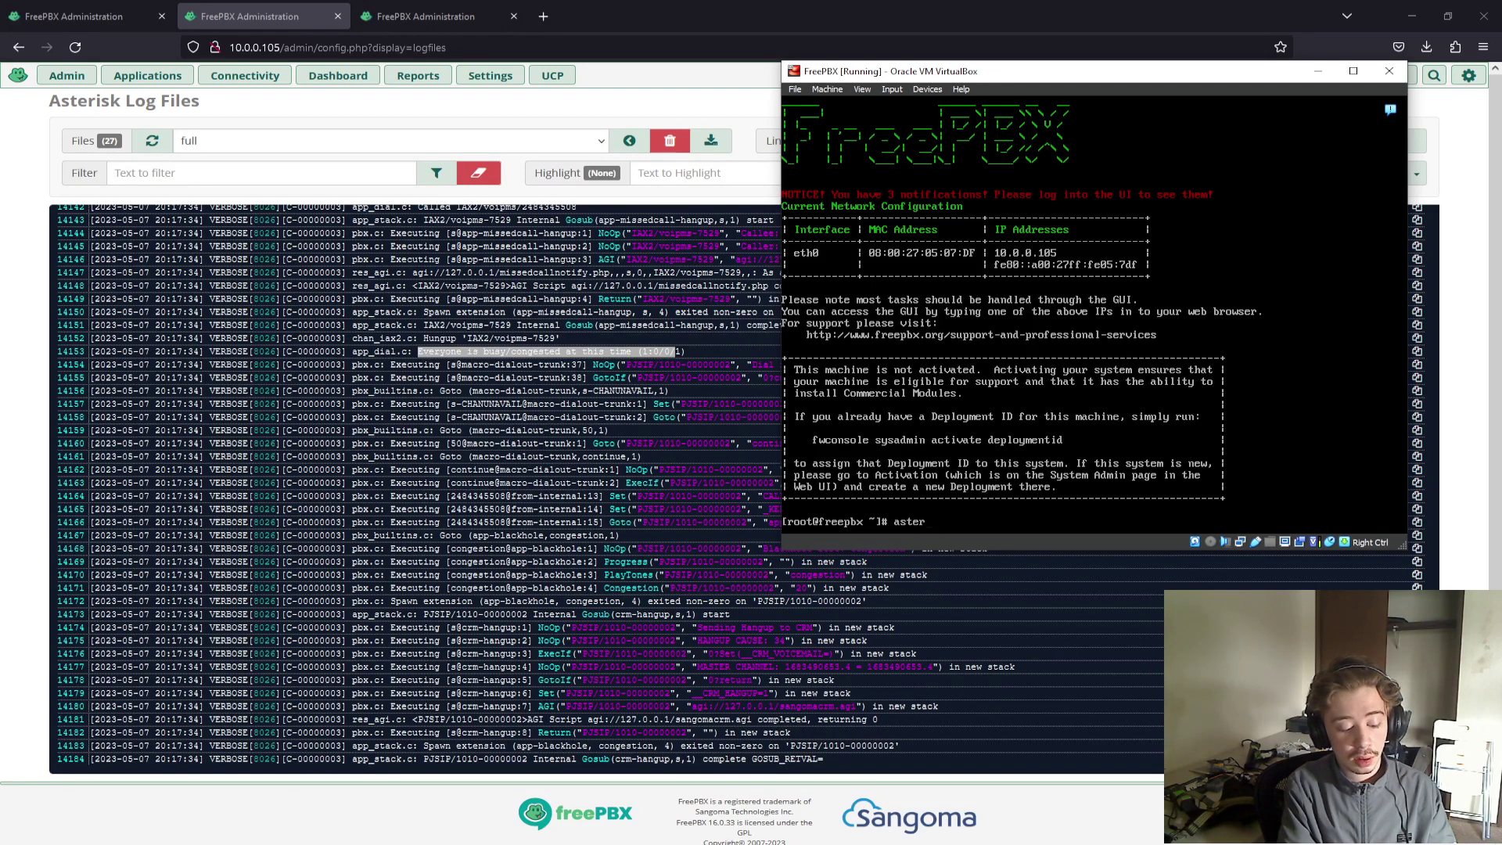
pyautogui.write('isk')
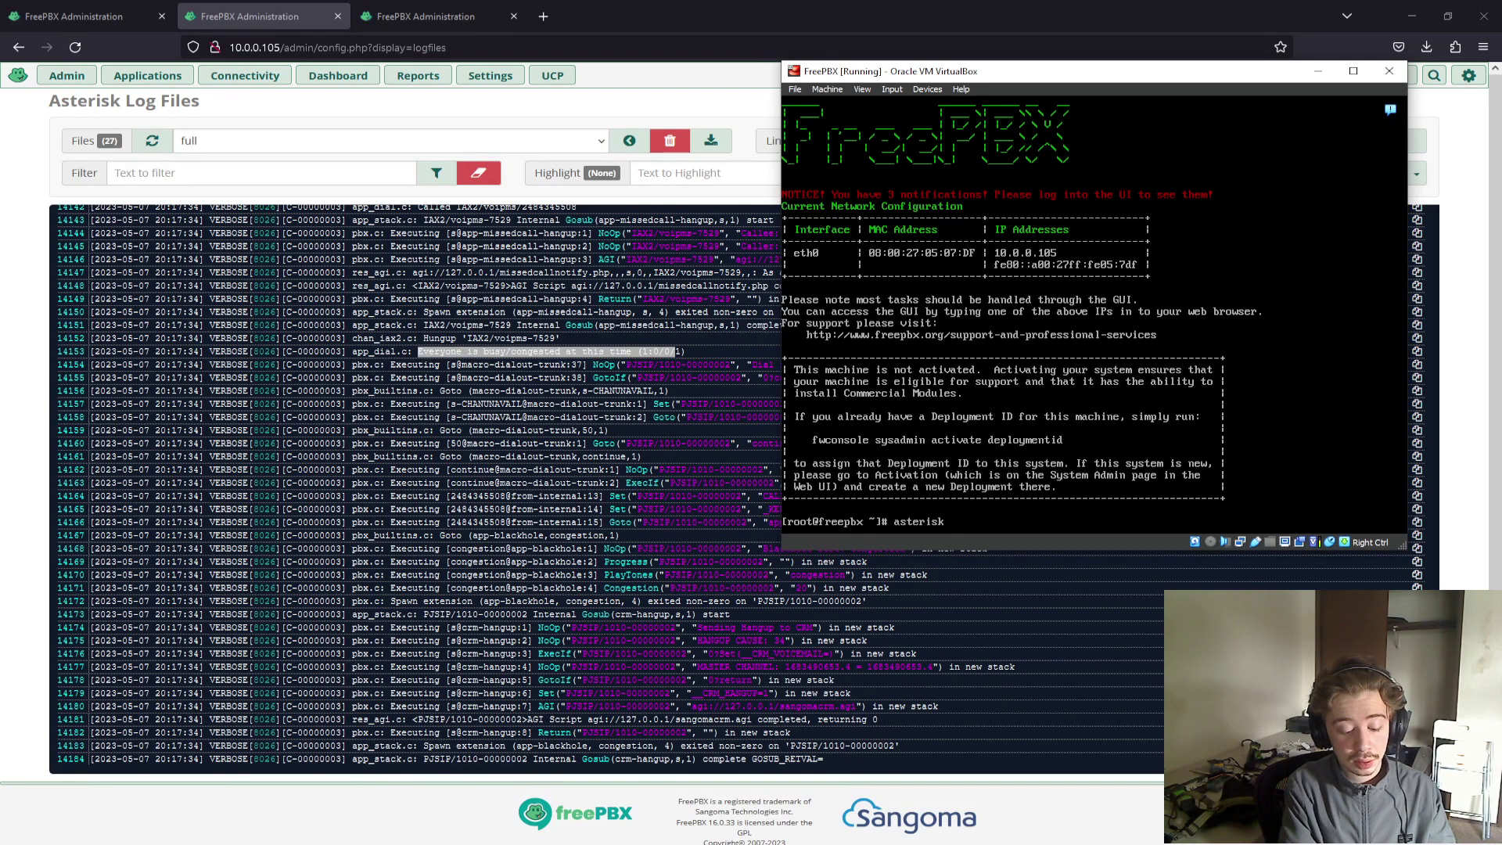
pyautogui.write(' -r')
pyautogui.press('Return')
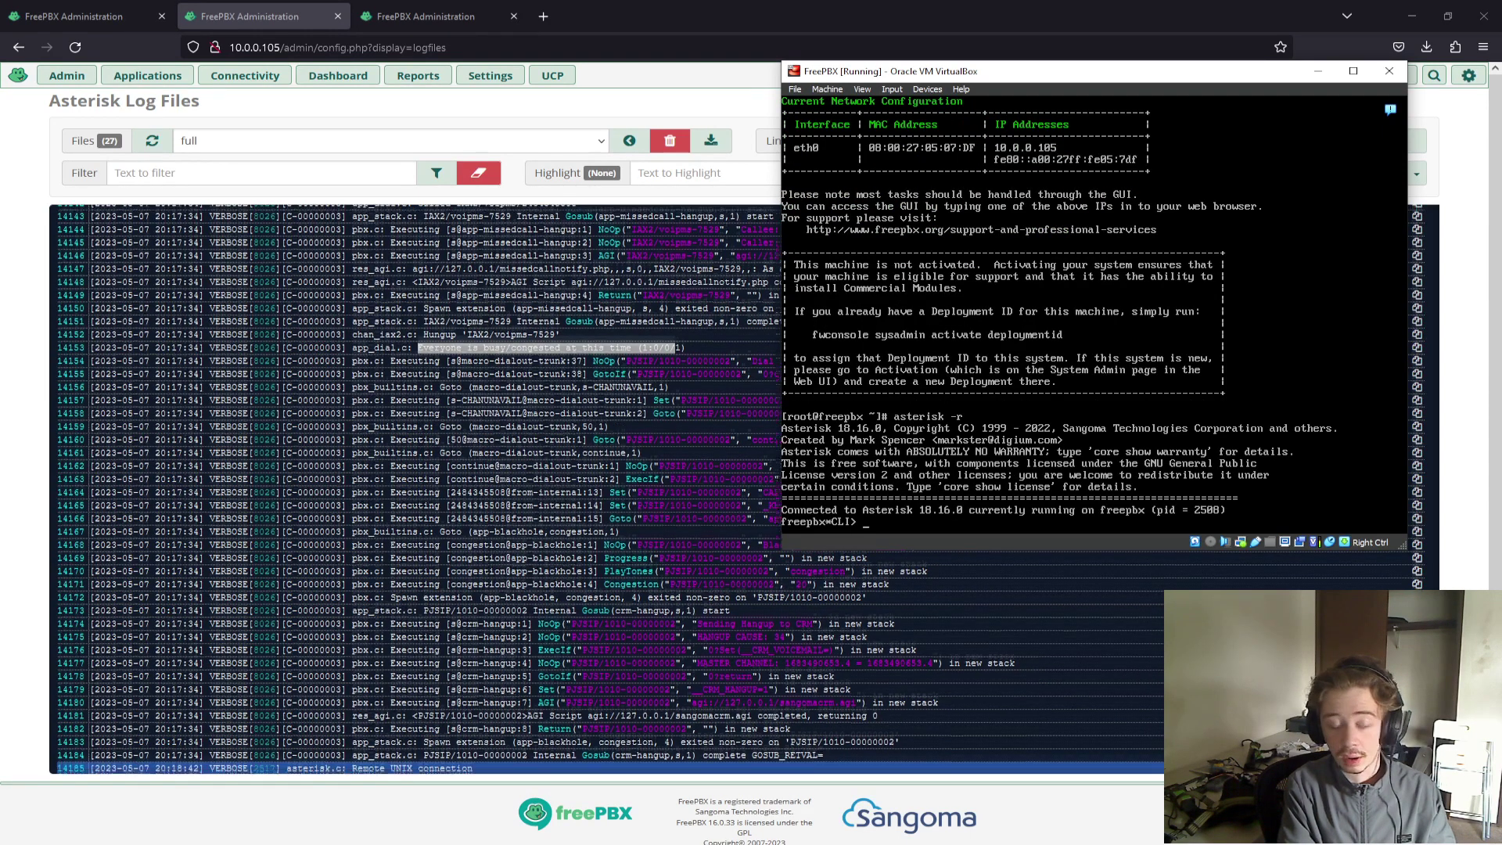
pyautogui.write('exit')
pyautogui.press('Up')
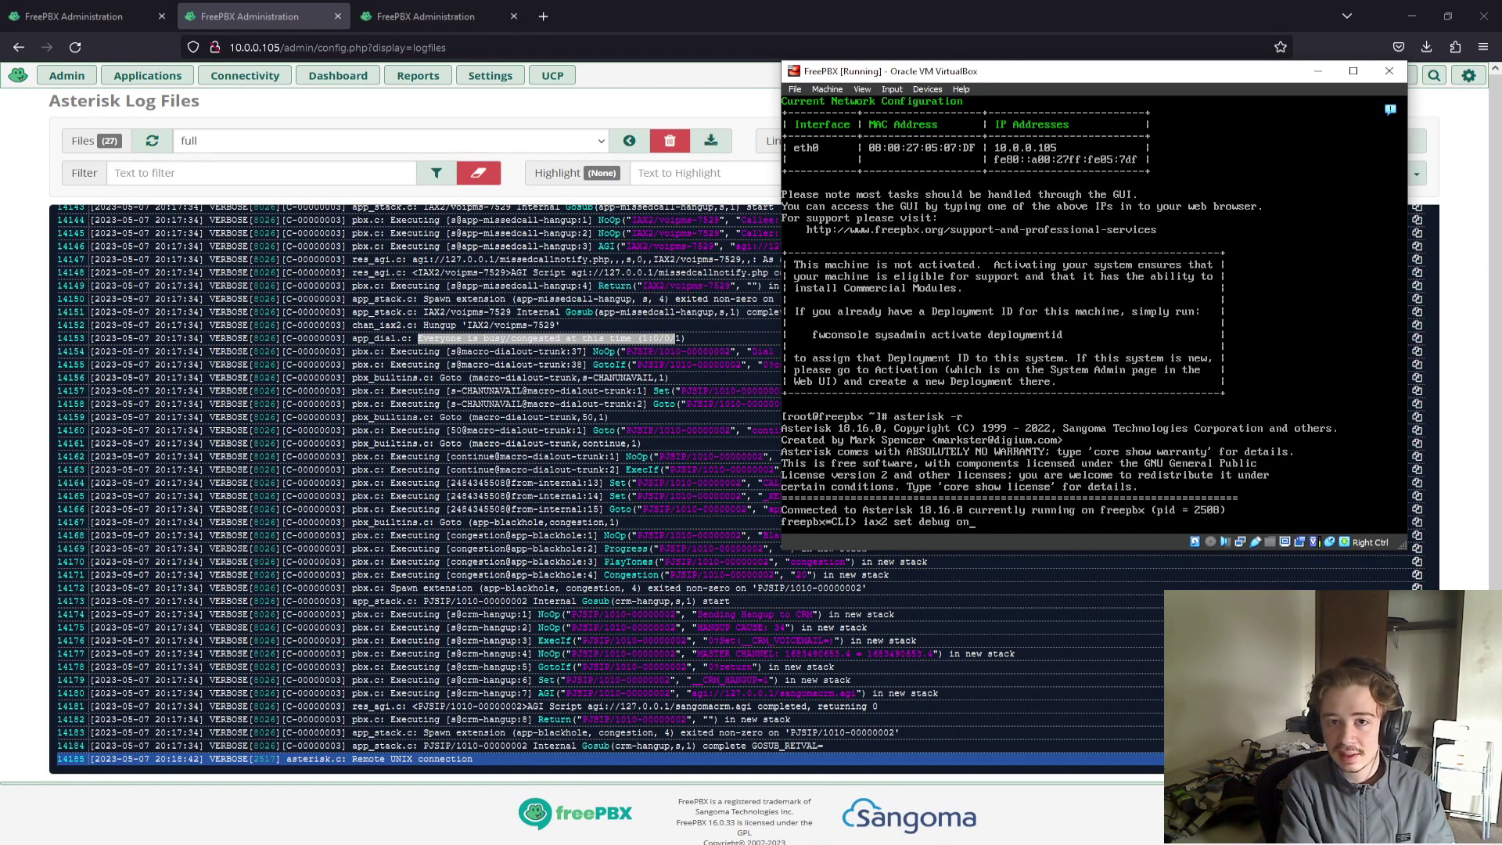
pyautogui.press('Return')
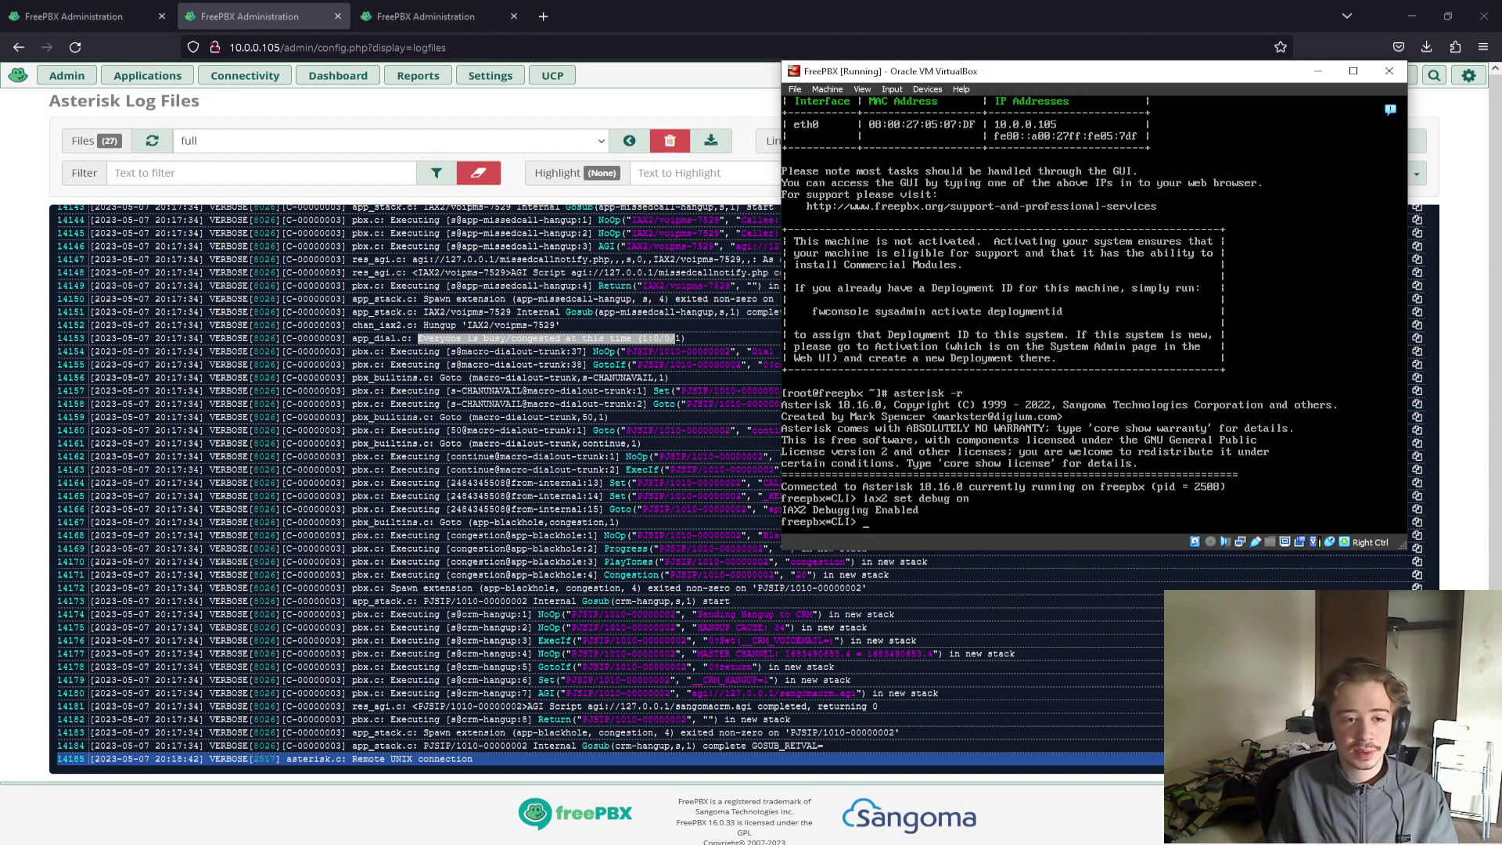
pyautogui.press('Control_R')
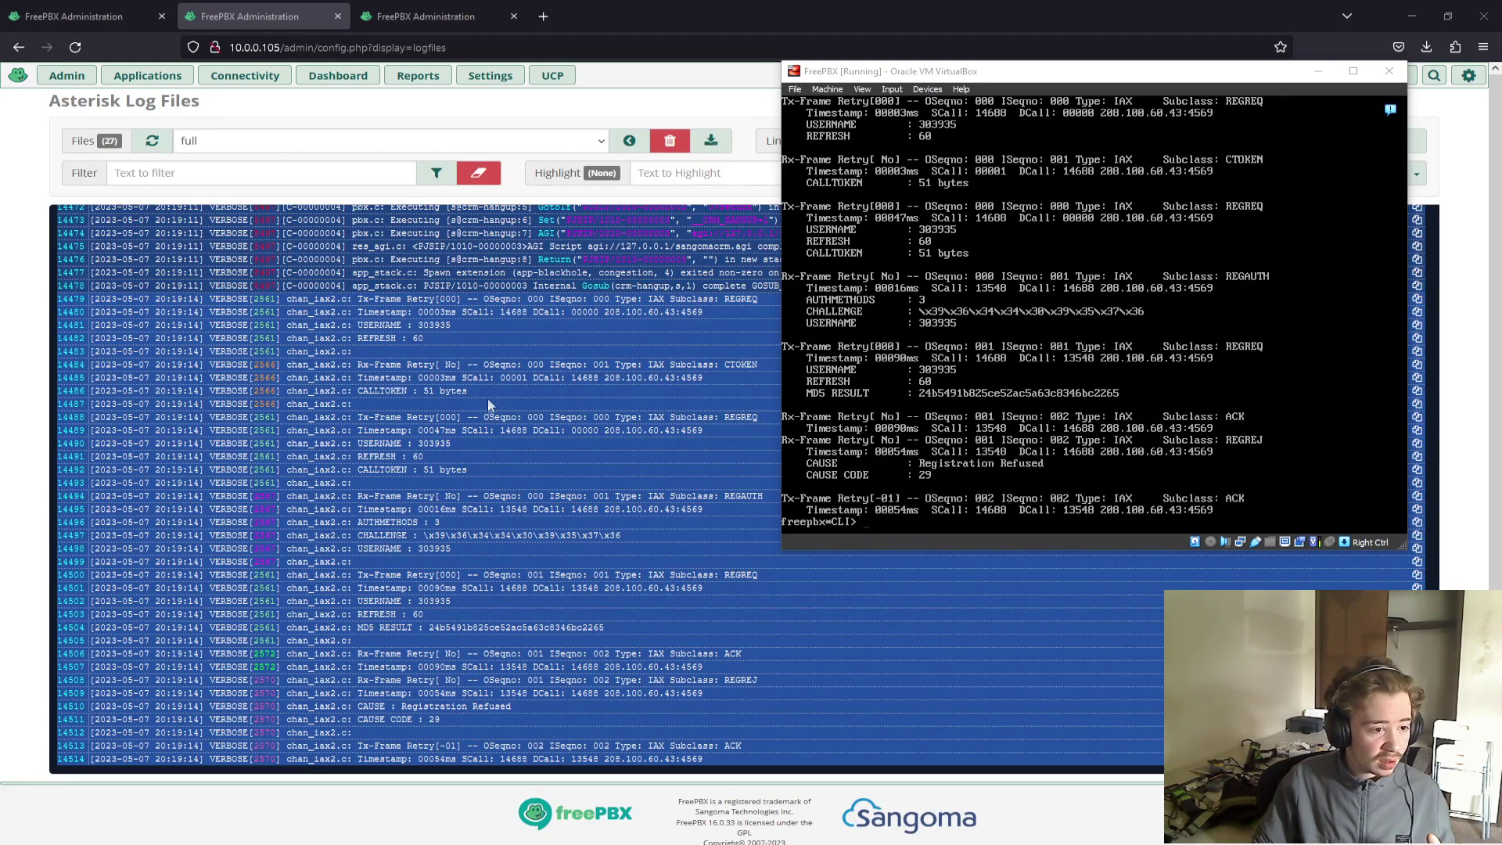
# Minimize the VM window and highlight the Registration Refused cause lines in the log.
pyautogui.click(1007, 83)
pyautogui.press('super+Down')
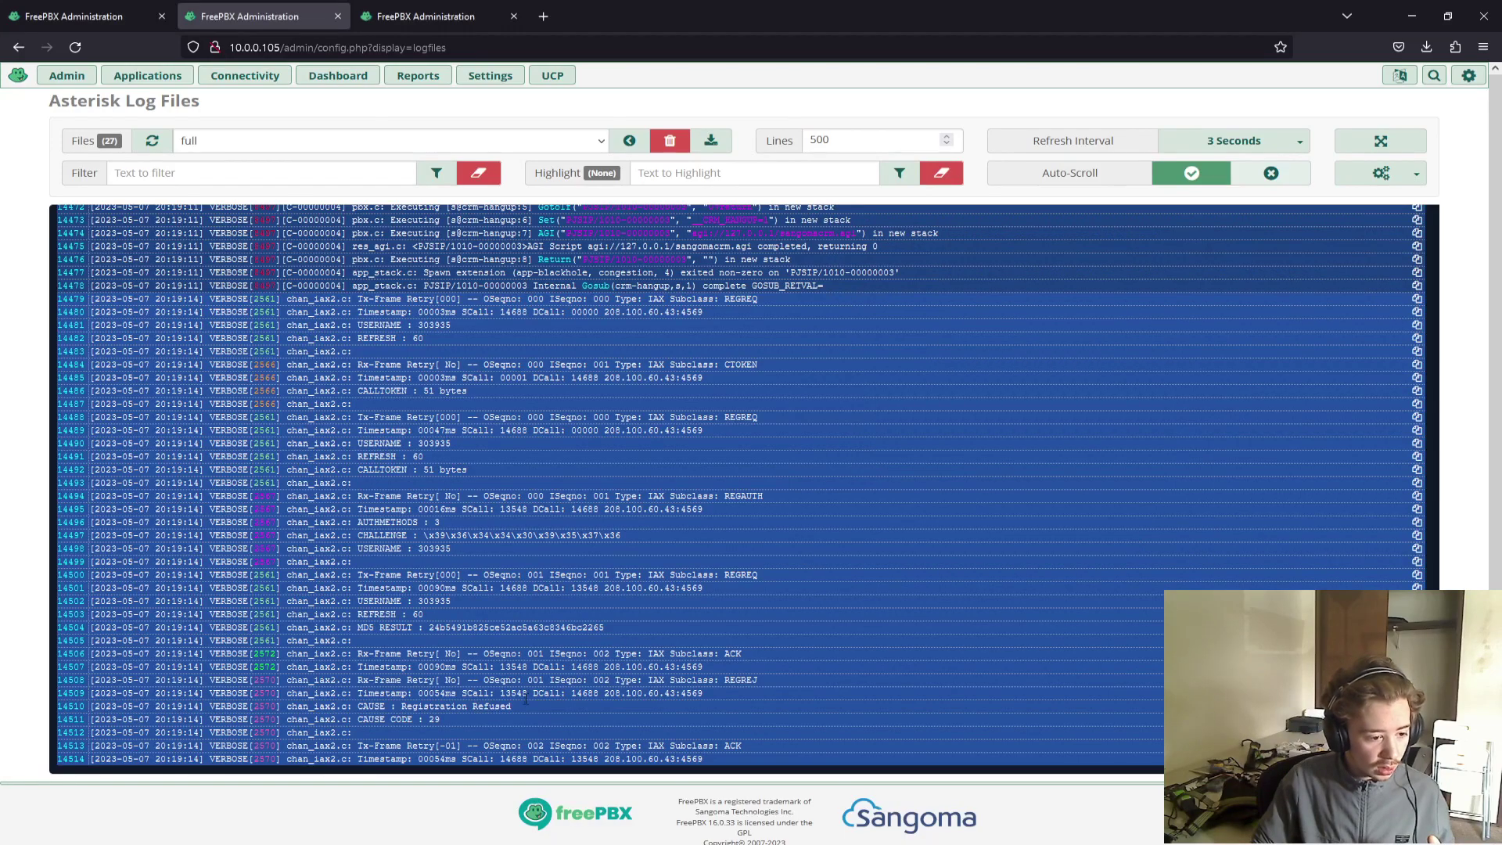
pyautogui.moveTo(416, 717); pyautogui.dragTo(363, 706)
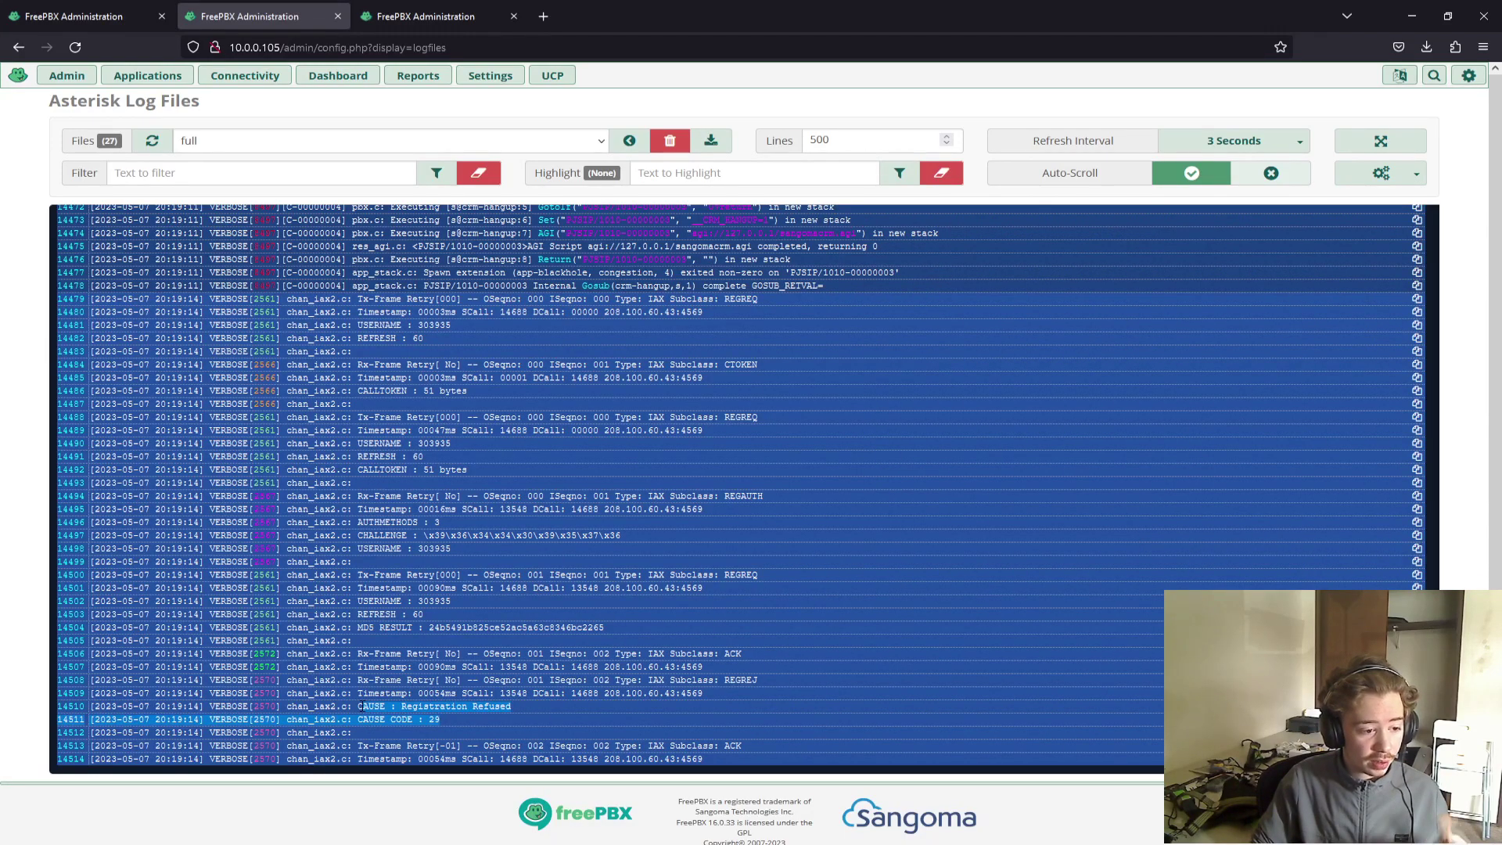
pyautogui.scroll(3, 362, 707)
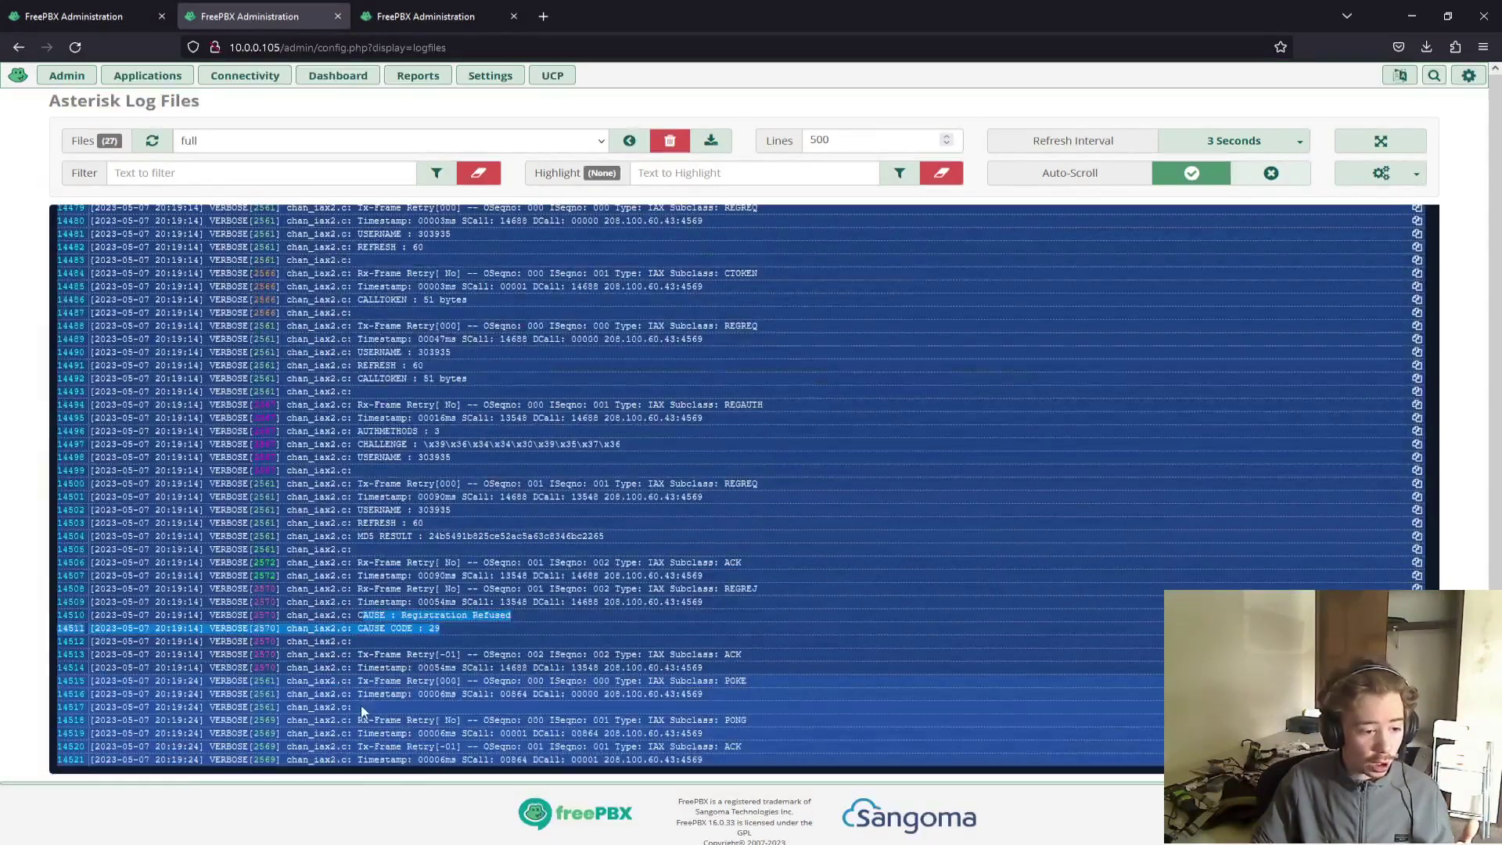
pyautogui.scroll(2, 362, 707)
# Pause log auto-scroll and mark the 'No authority found' and Registration Refused cause 29 lines.
pyautogui.click(1270, 173)
pyautogui.scroll(5, 660, 511)
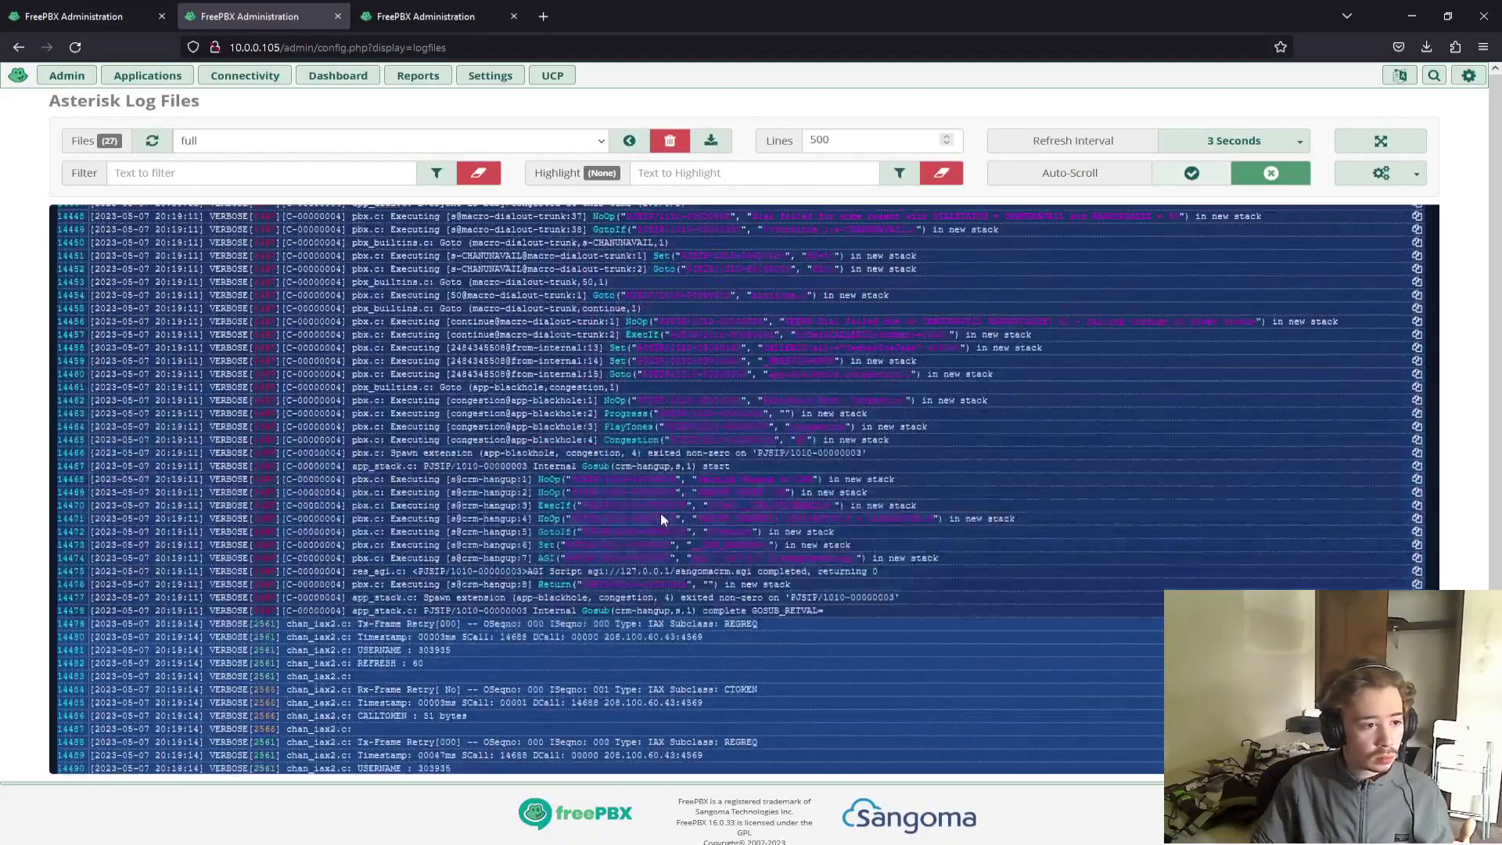
pyautogui.moveTo(444, 688); pyautogui.dragTo(364, 672)
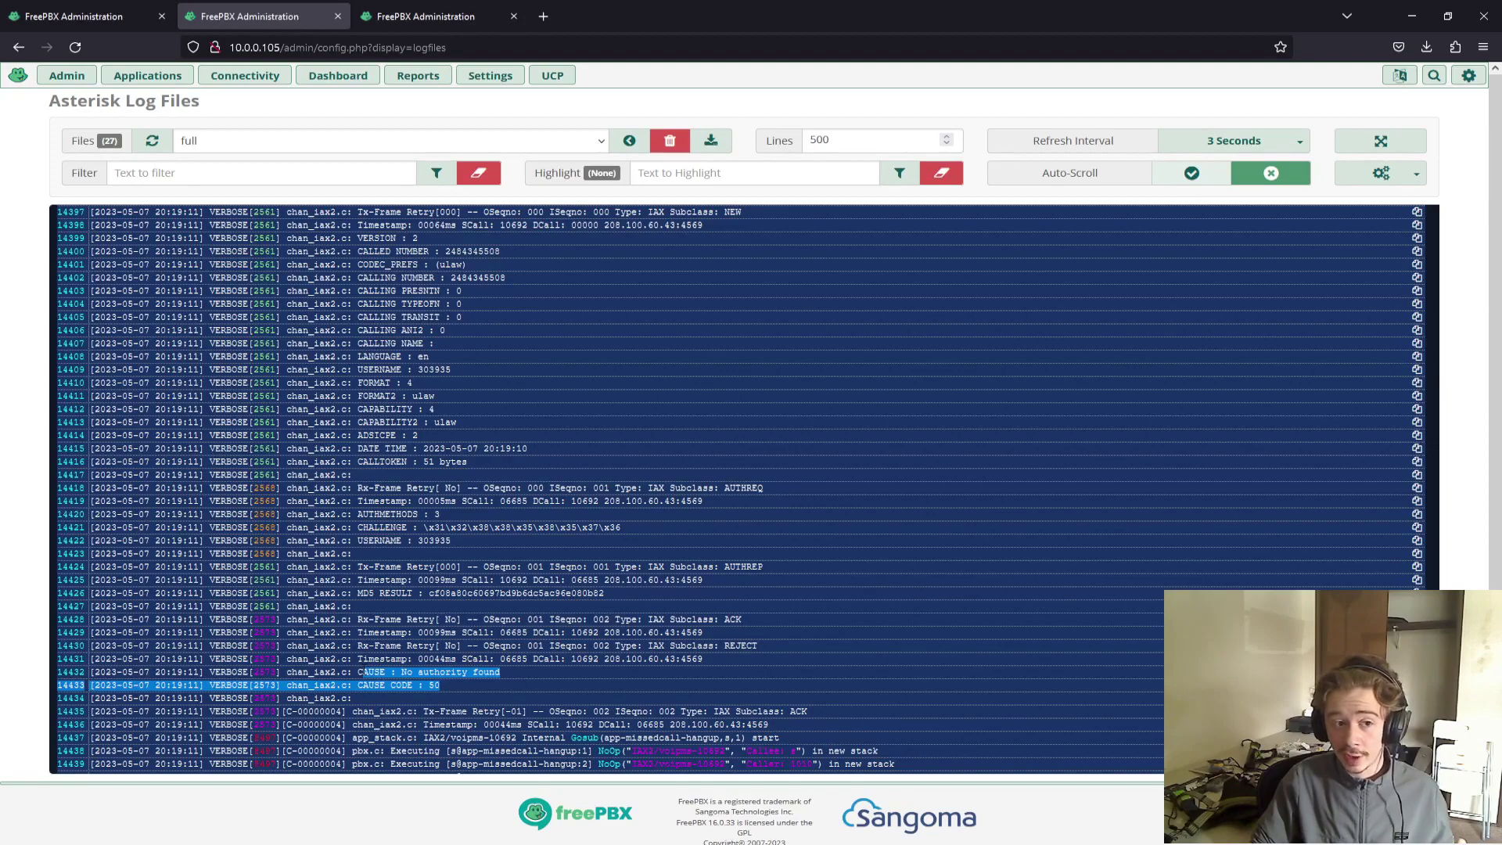
pyautogui.scroll(-20, 364, 672)
pyautogui.scroll(-2, 365, 671)
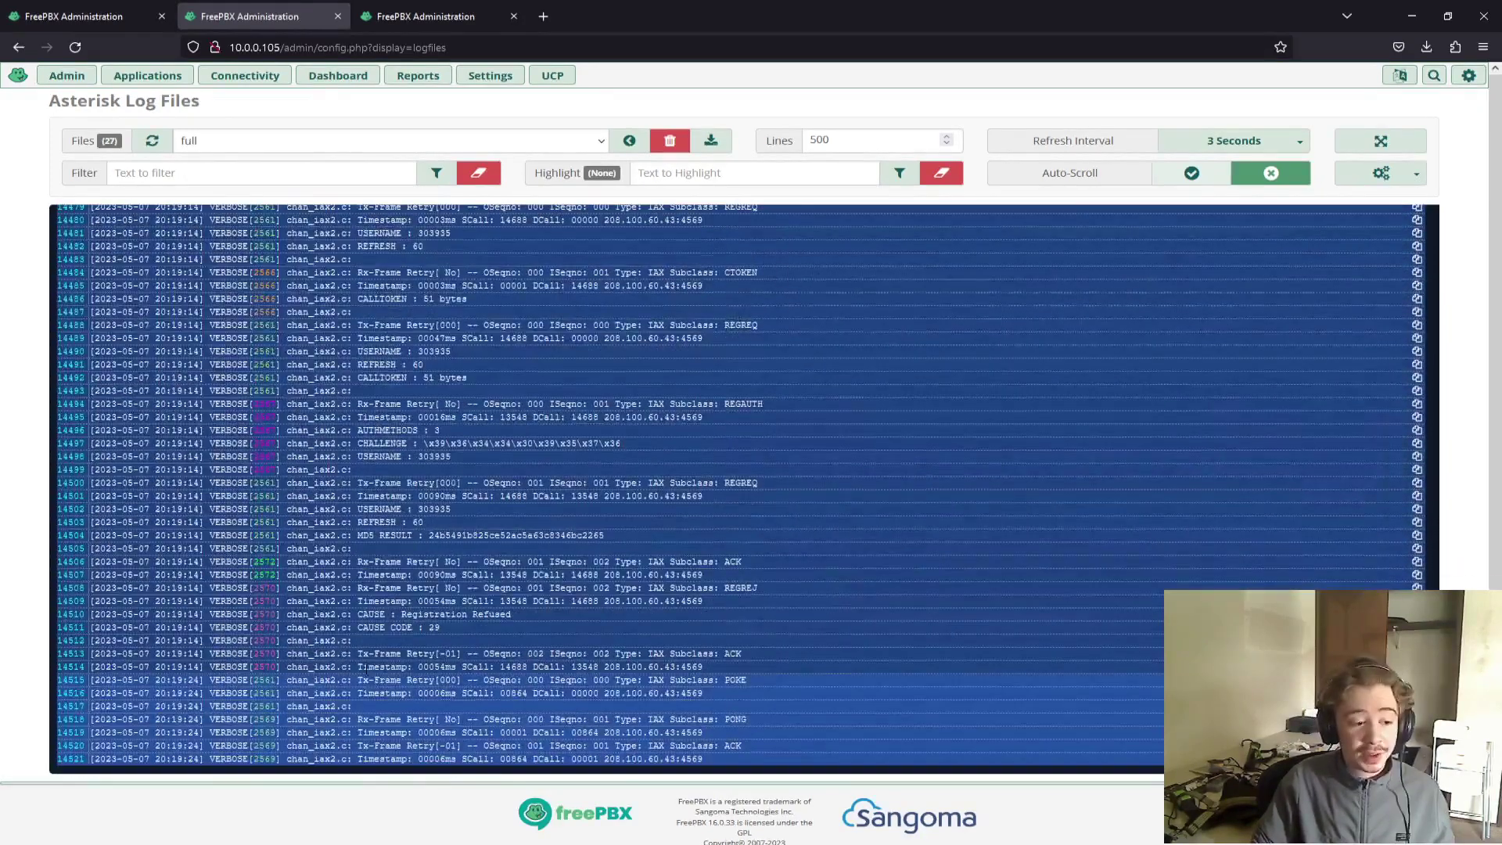
pyautogui.moveTo(439, 628); pyautogui.dragTo(357, 614)
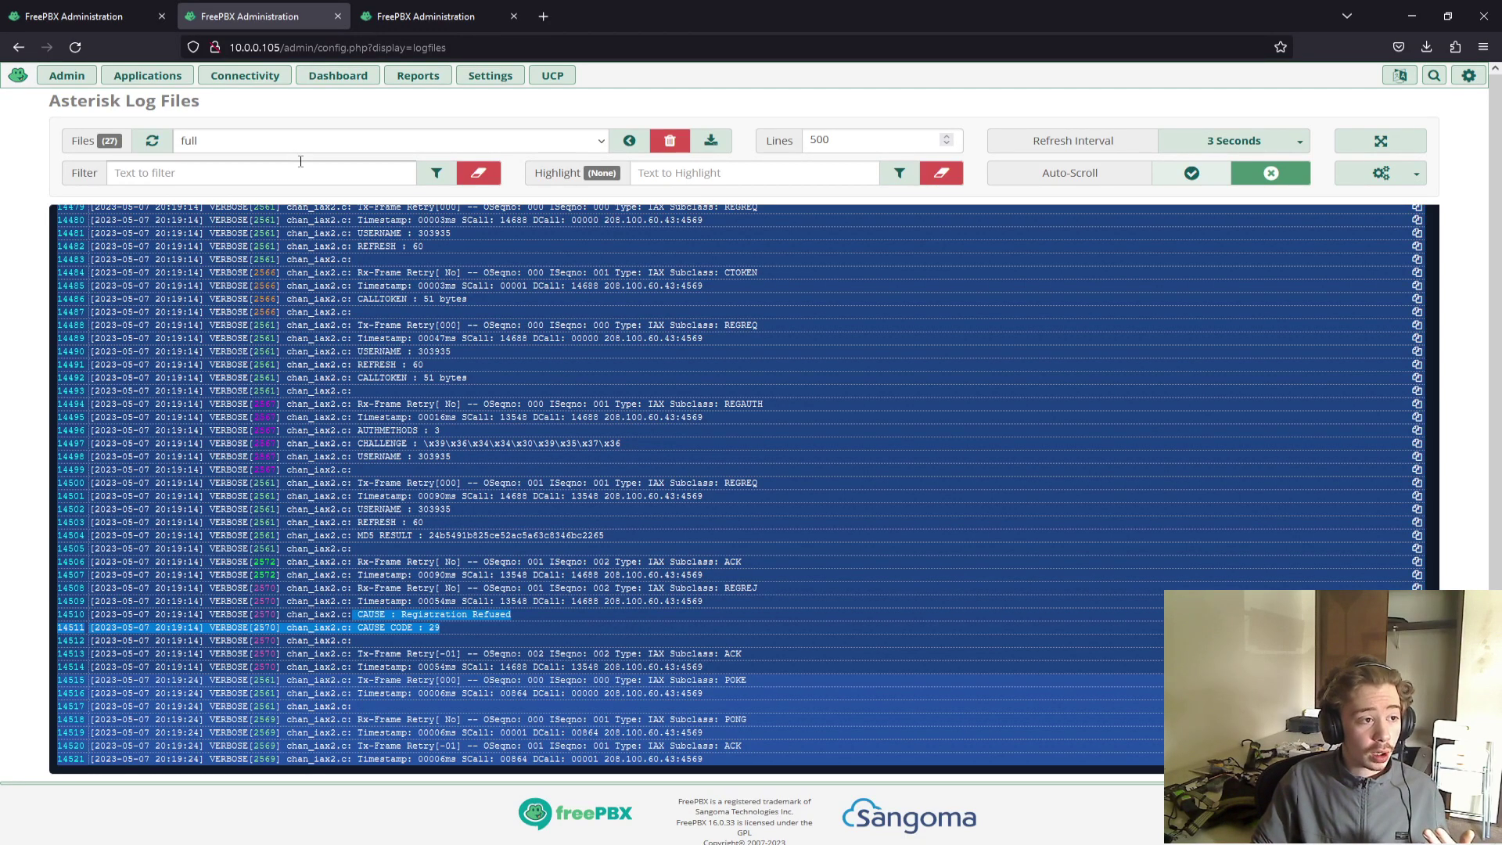
# Open the VoipMS trunk's iax Settings > Incoming section under Connectivity > Trunks.
pyautogui.click(258, 78)
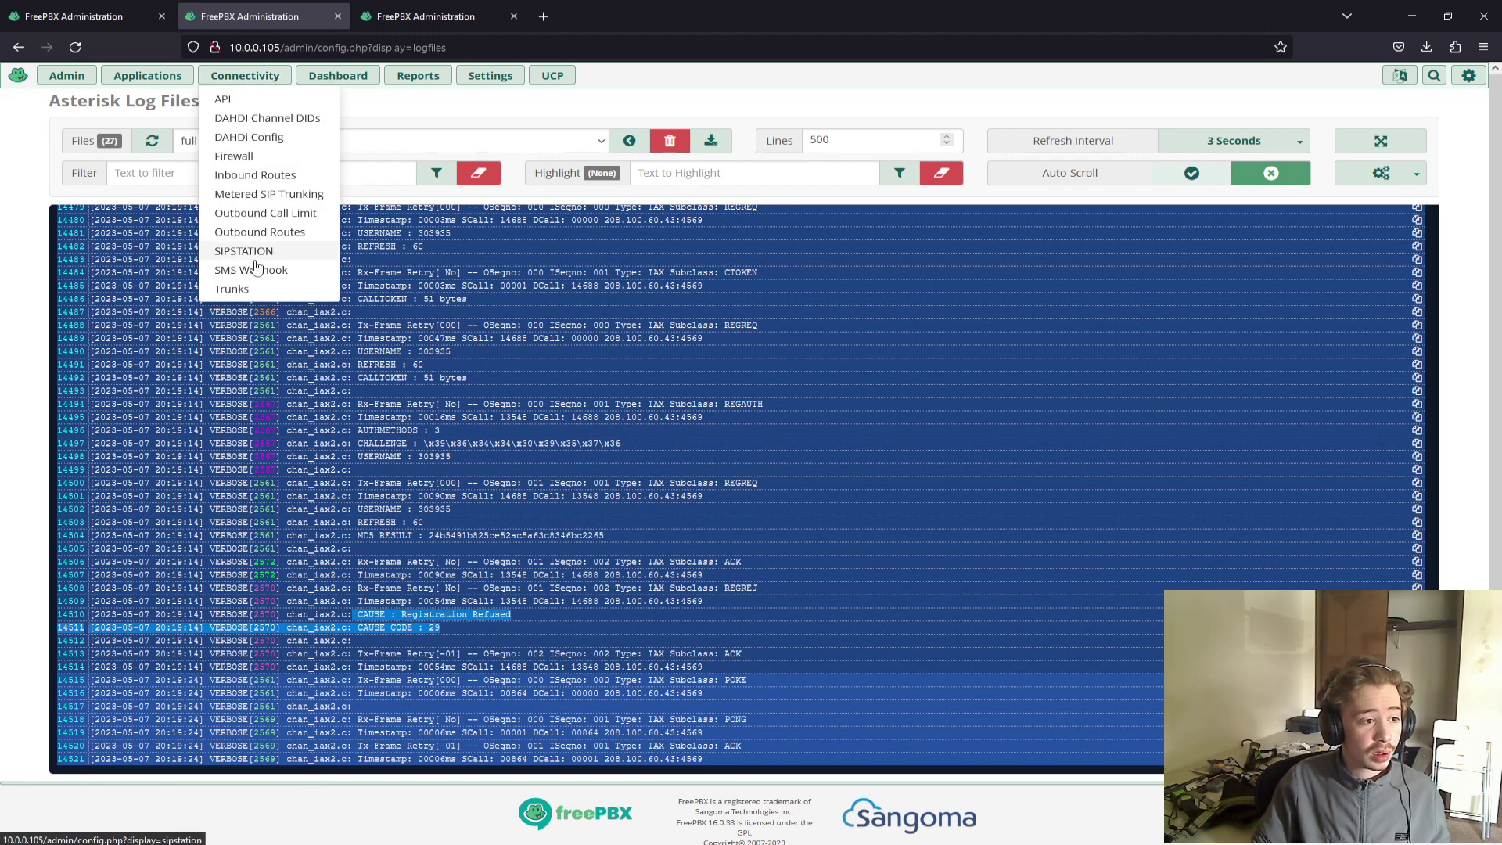
pyautogui.click(247, 290)
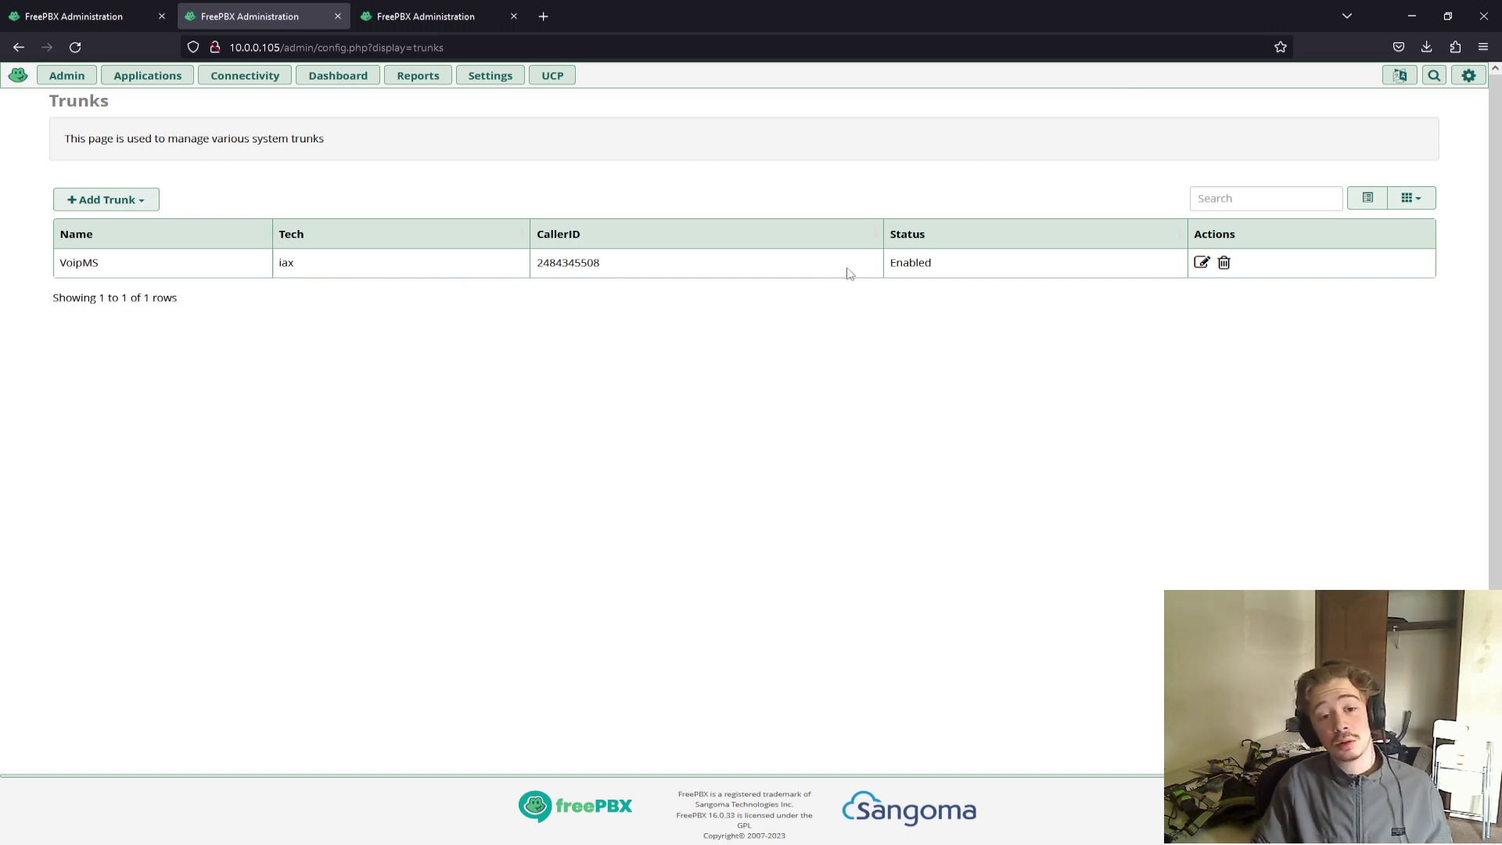
pyautogui.click(1201, 265)
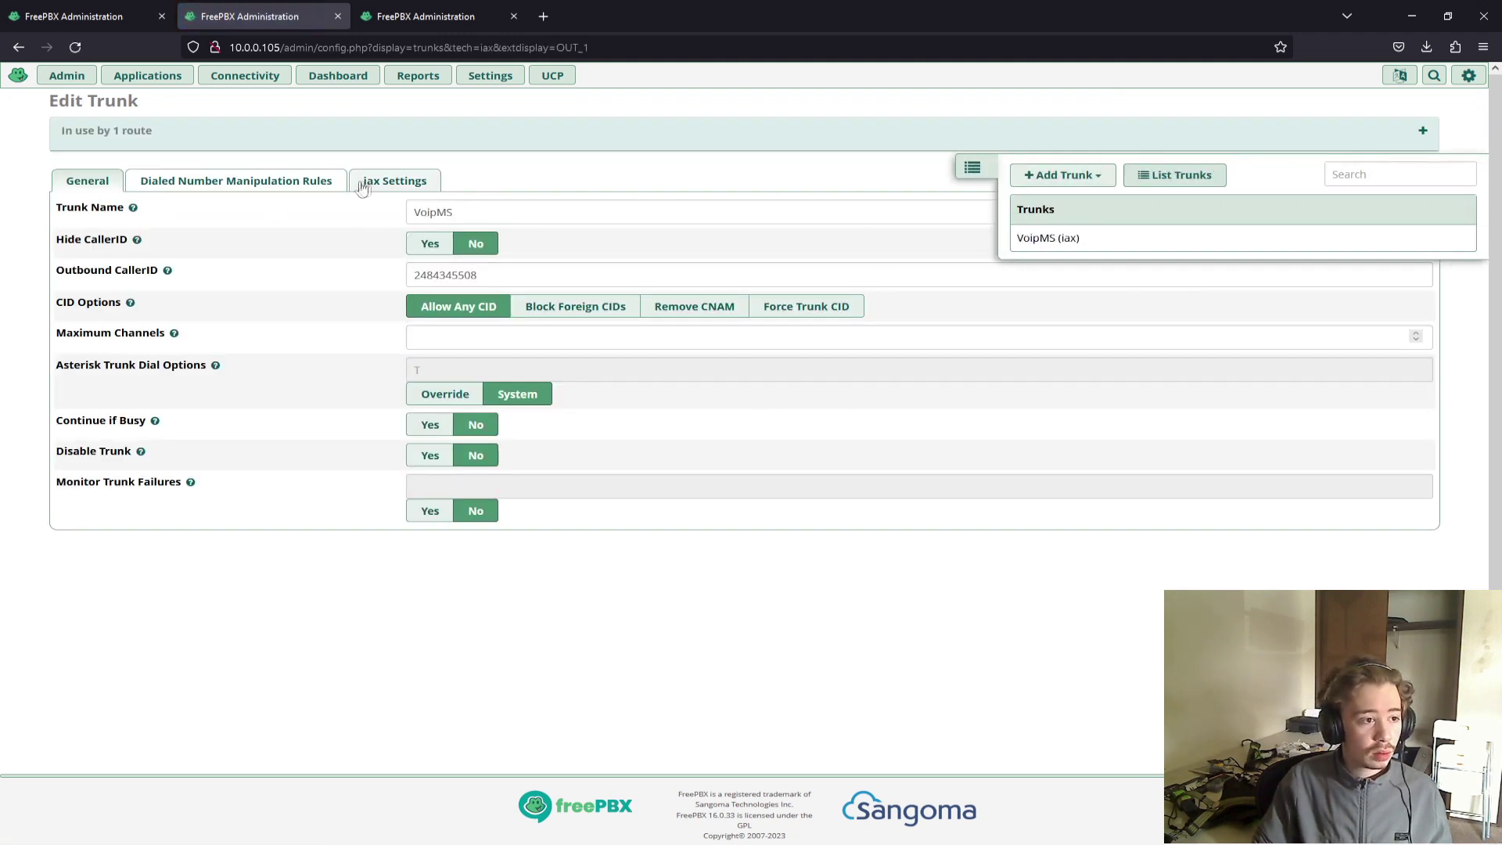
pyautogui.click(370, 184)
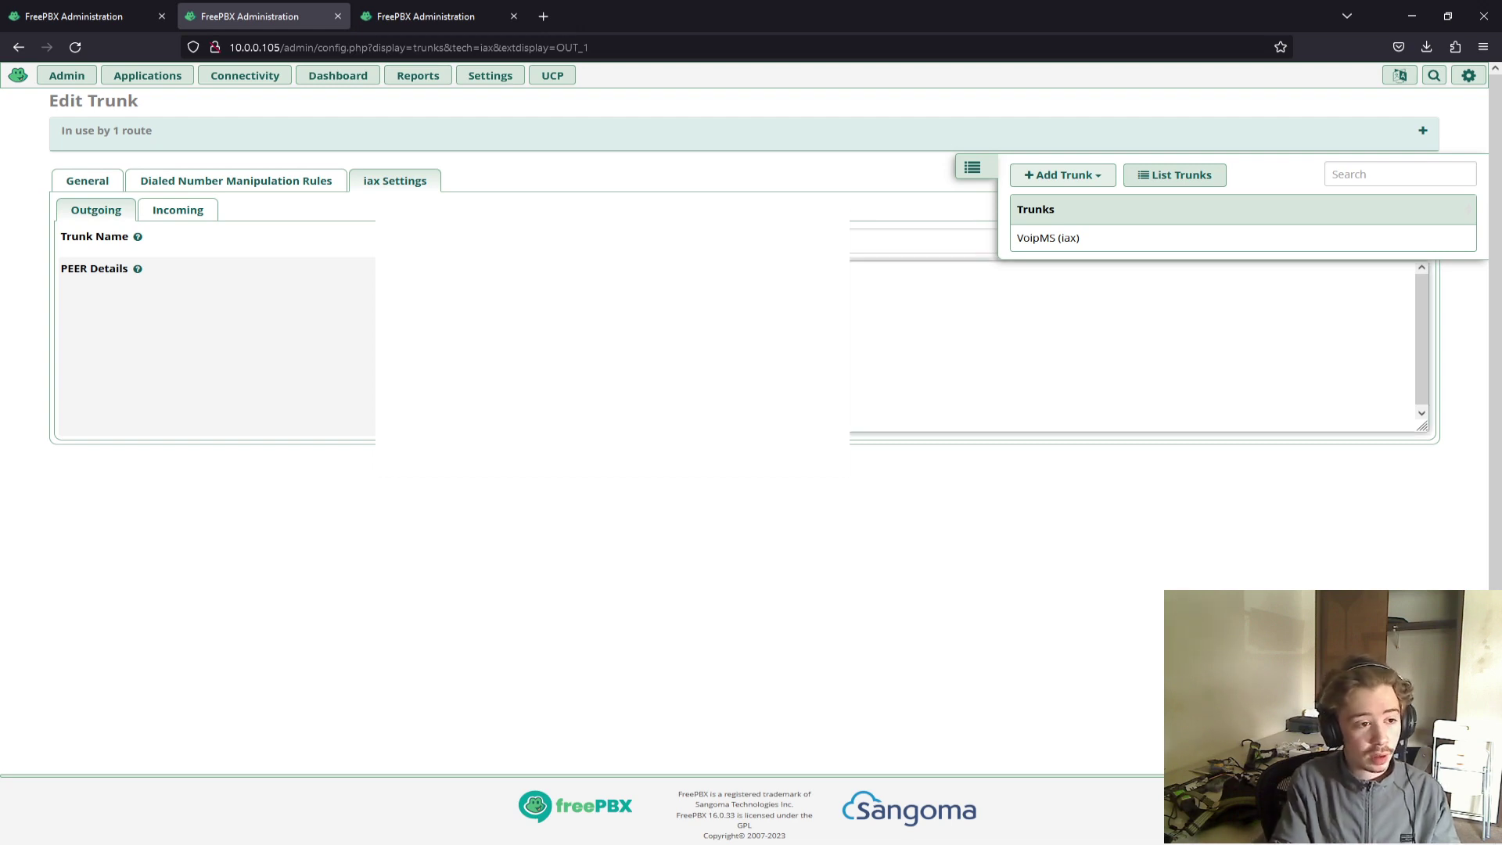
pyautogui.click(200, 208)
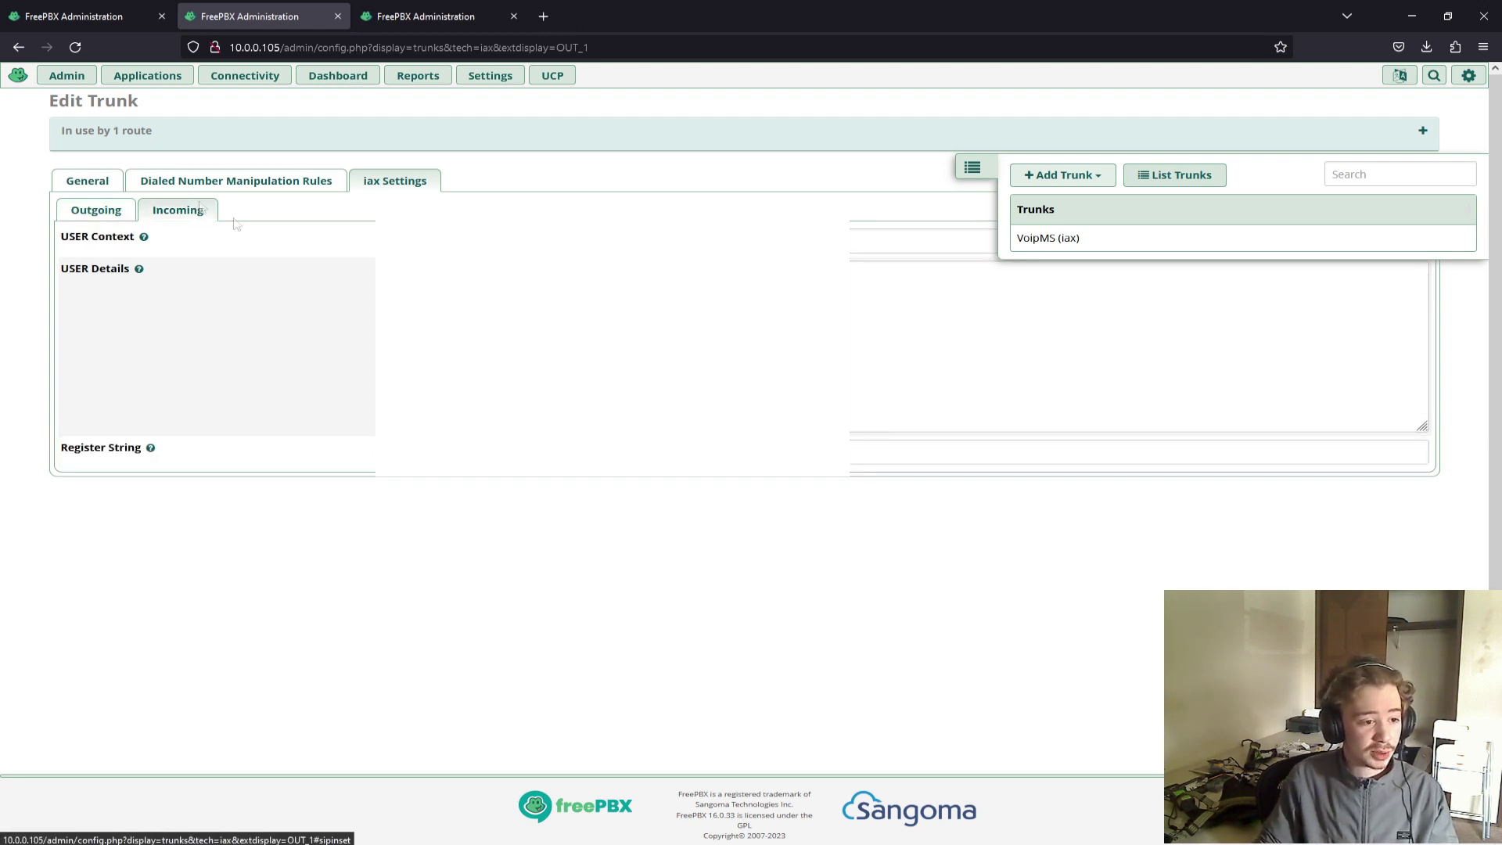
# Revise the incoming Register String, submit the trunk, and apply the configuration.
pyautogui.click(626, 452)
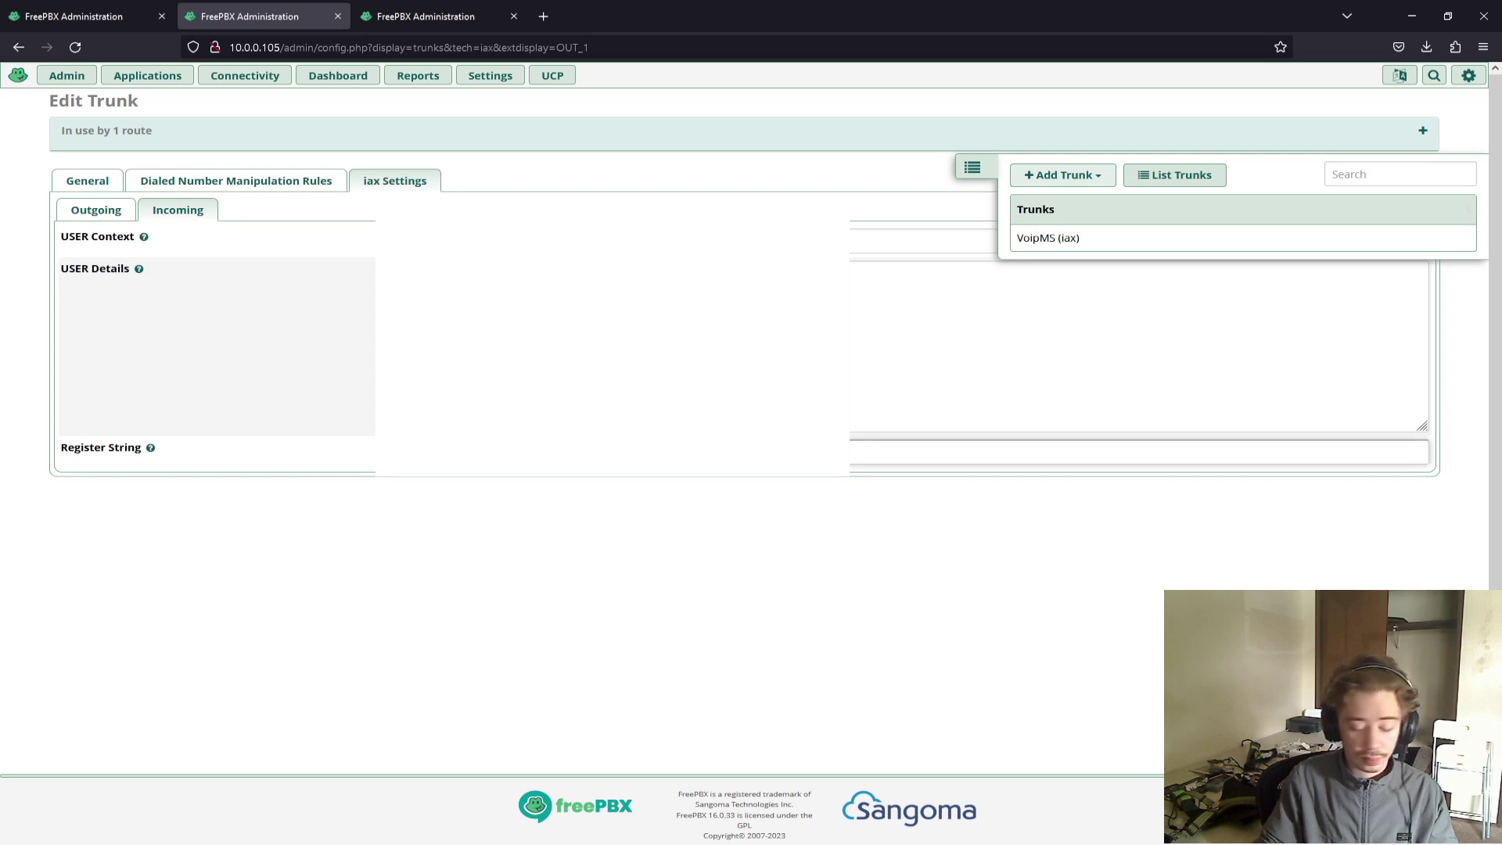
pyautogui.click(626, 452)
pyautogui.press('Return')
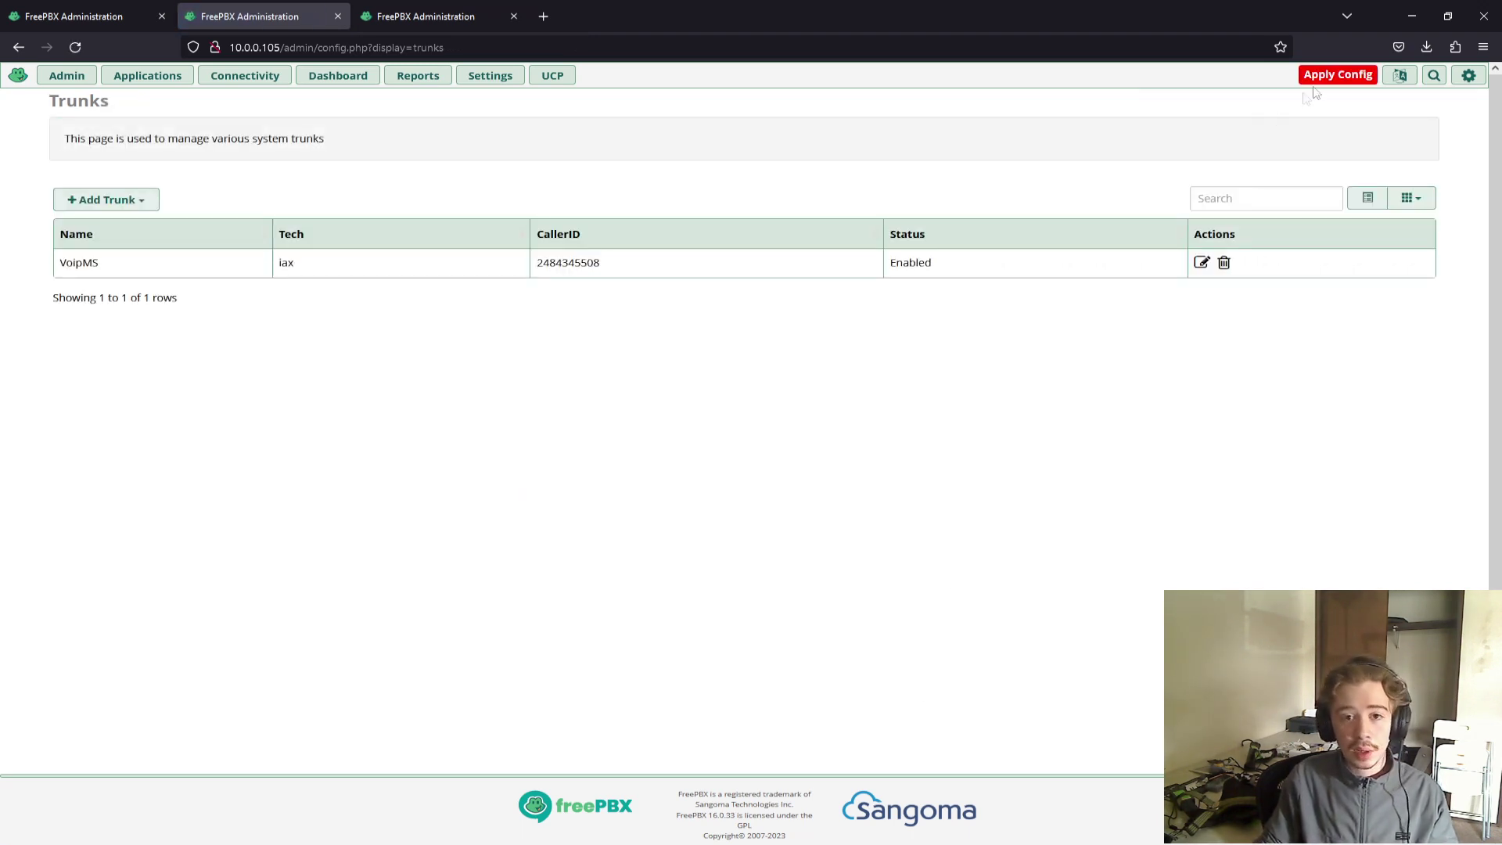
pyautogui.click(1321, 79)
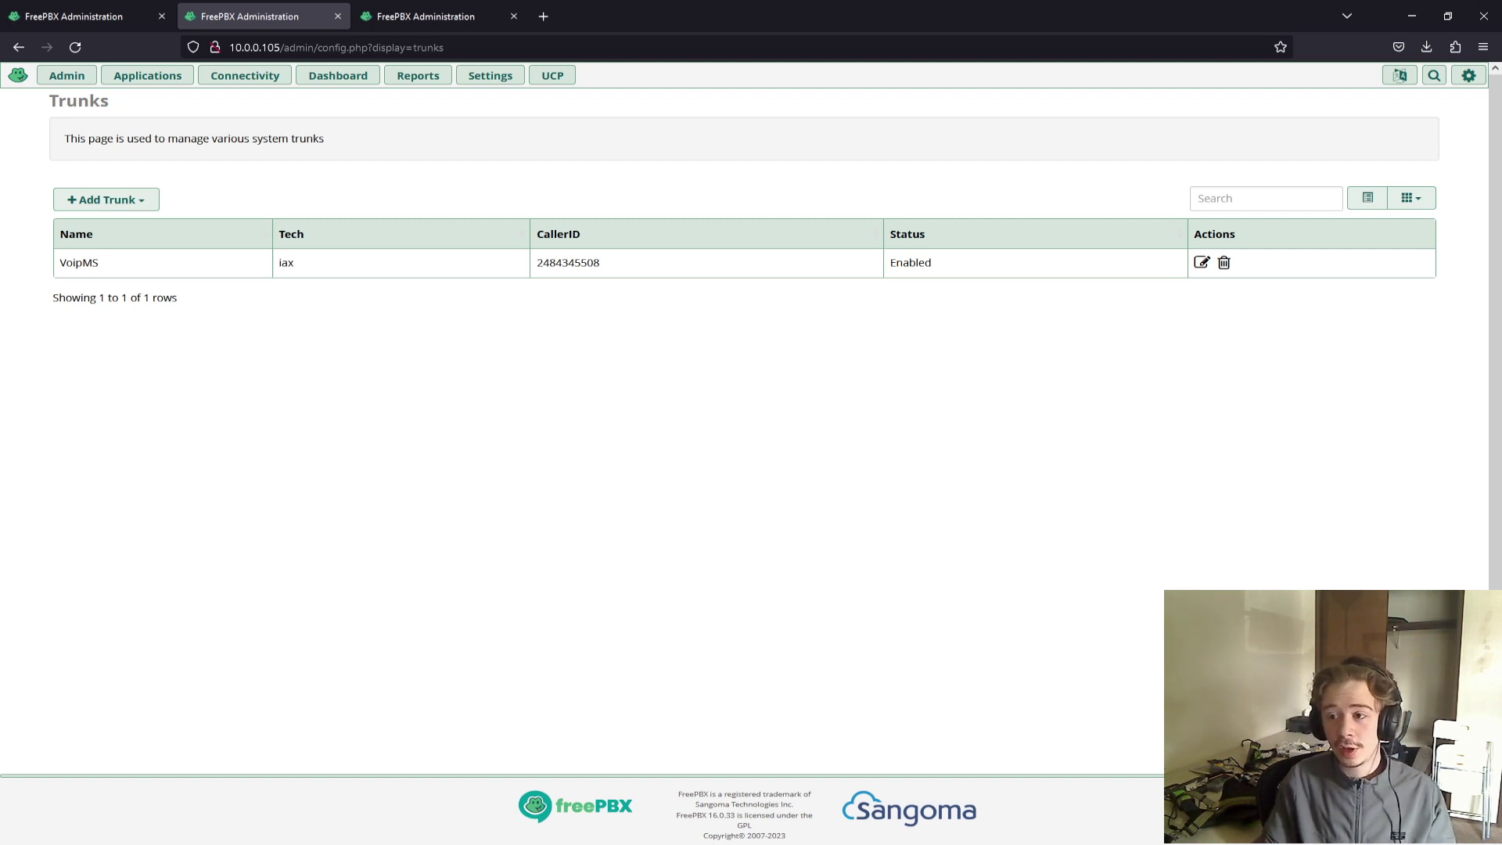
# Exit the Asterisk CLI, clear the console, log out of the VM shell, then return to the browser.
pyautogui.hotkey('alt', 'Tab')
pyautogui.moveTo(1401, 188); pyautogui.dragTo(937, 143)
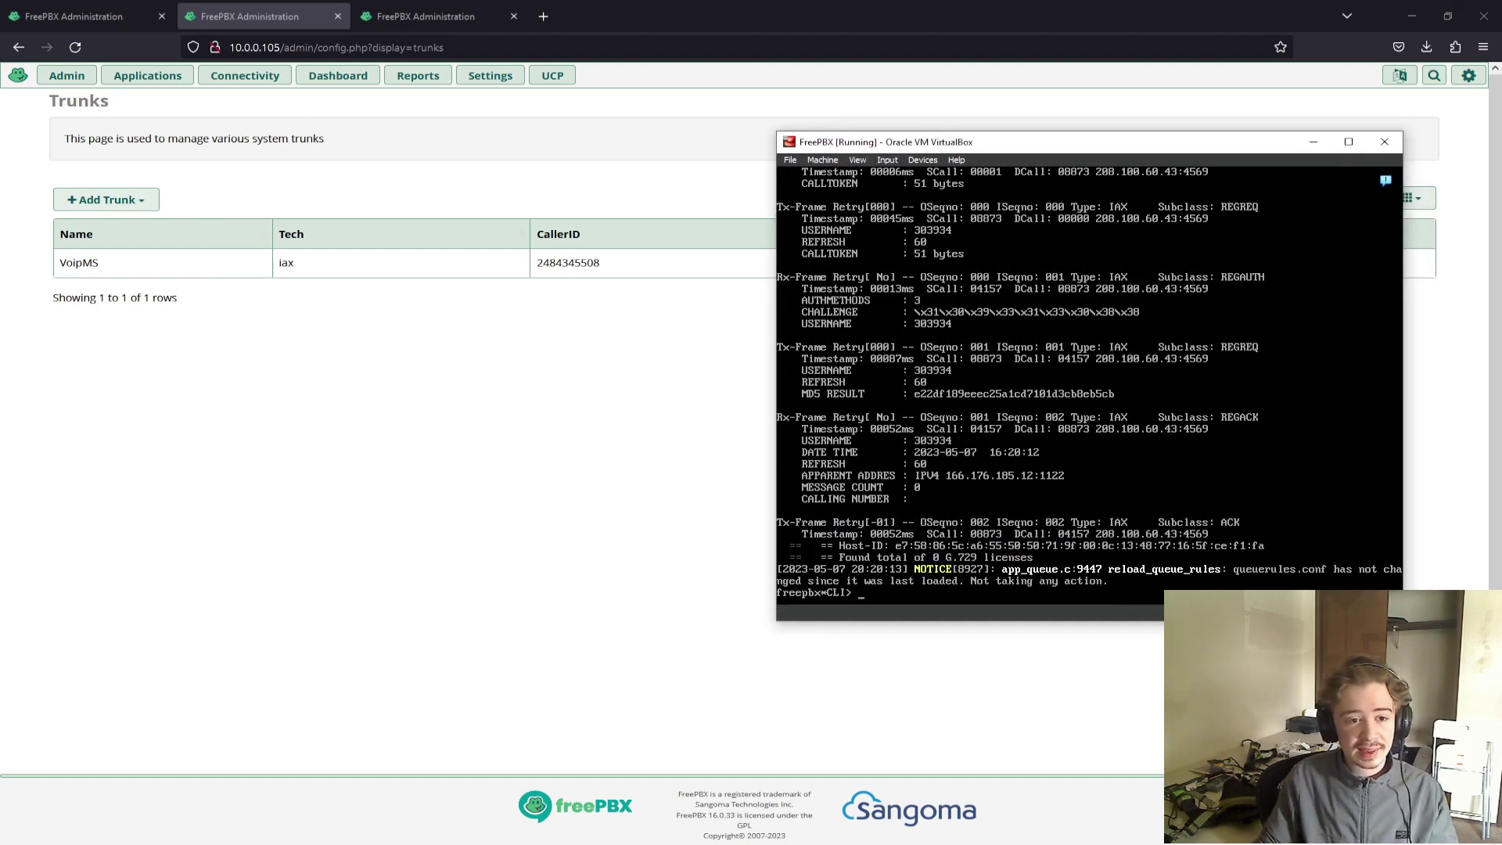
pyautogui.write('exit')
pyautogui.press('Return')
pyautogui.write('clear')
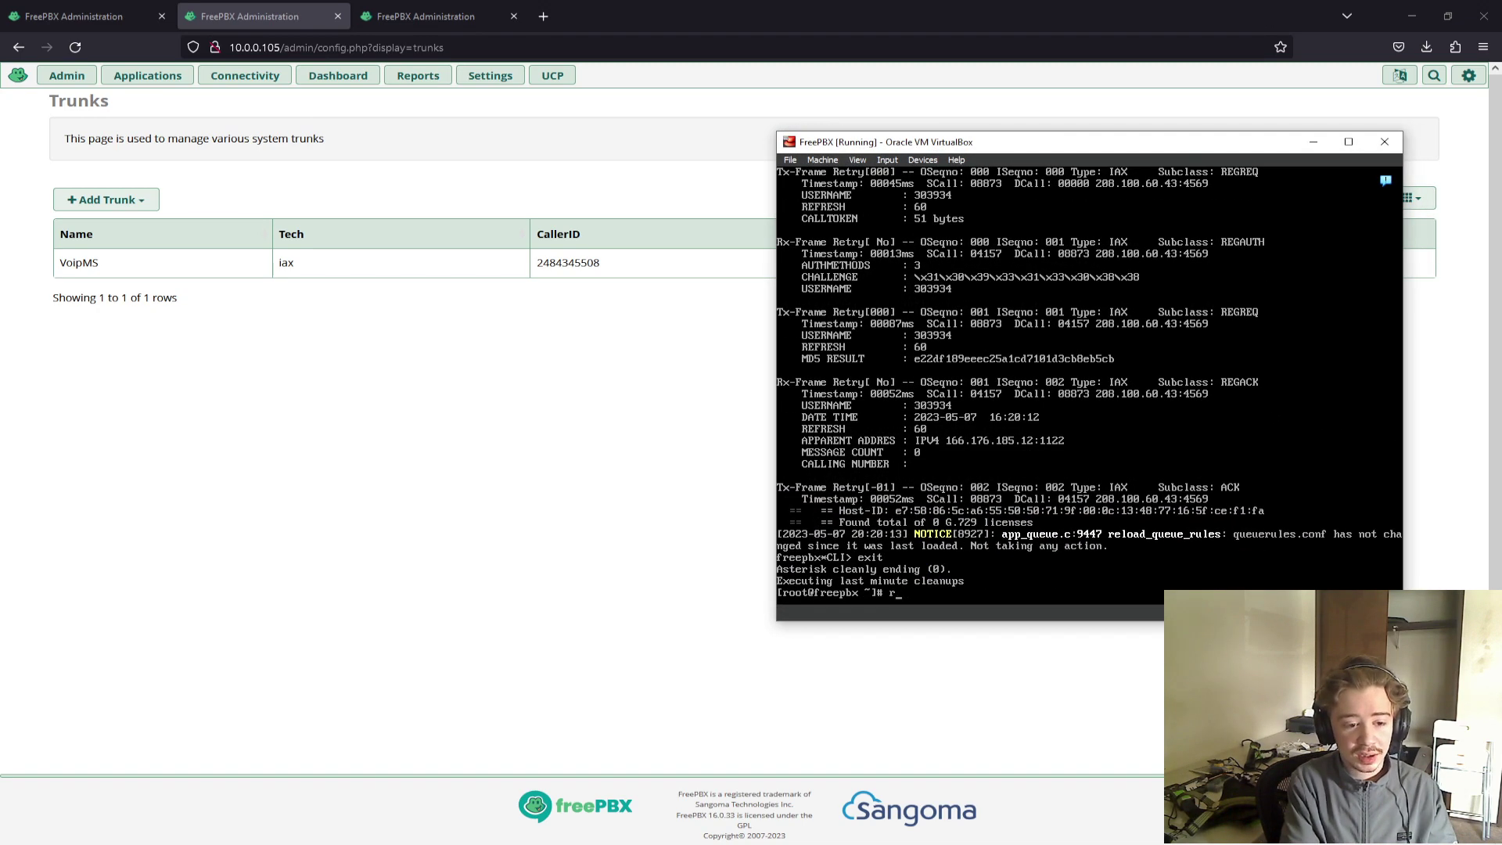
pyautogui.press('Return')
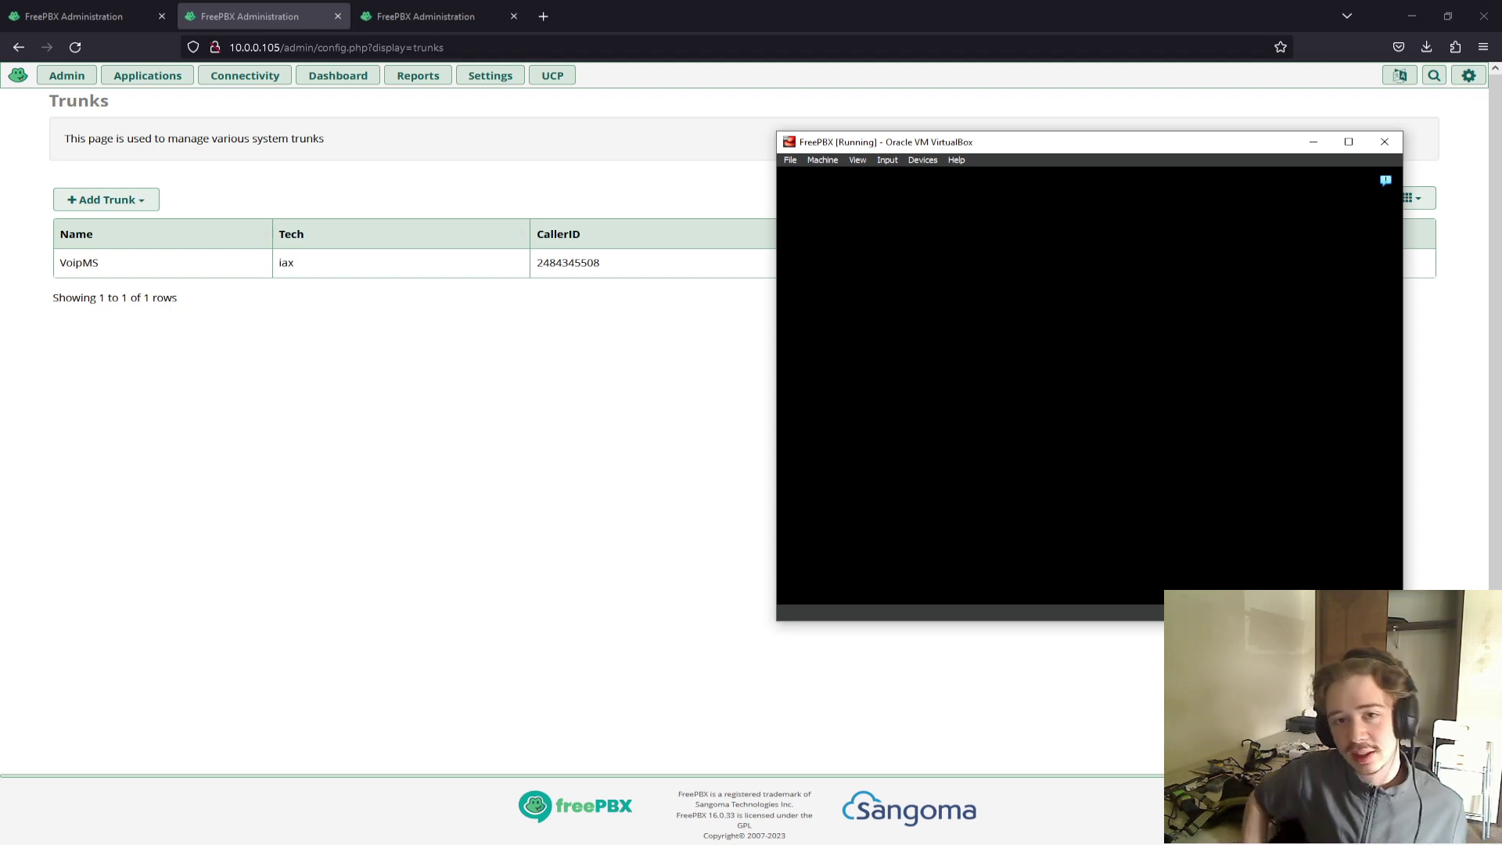
pyautogui.hotkey('ctrl', 'd')
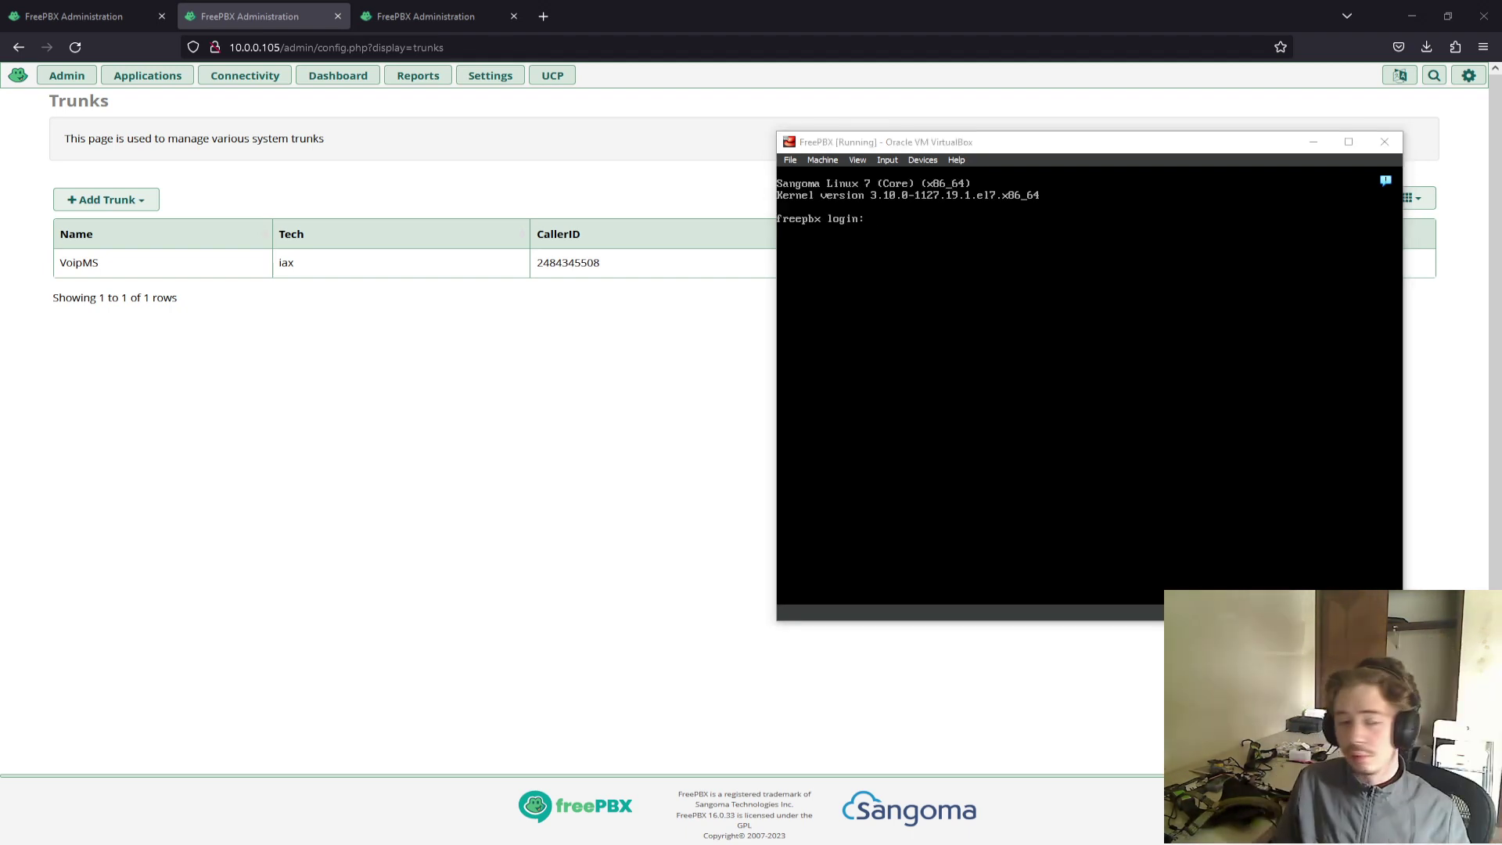
pyautogui.click(263, 162)
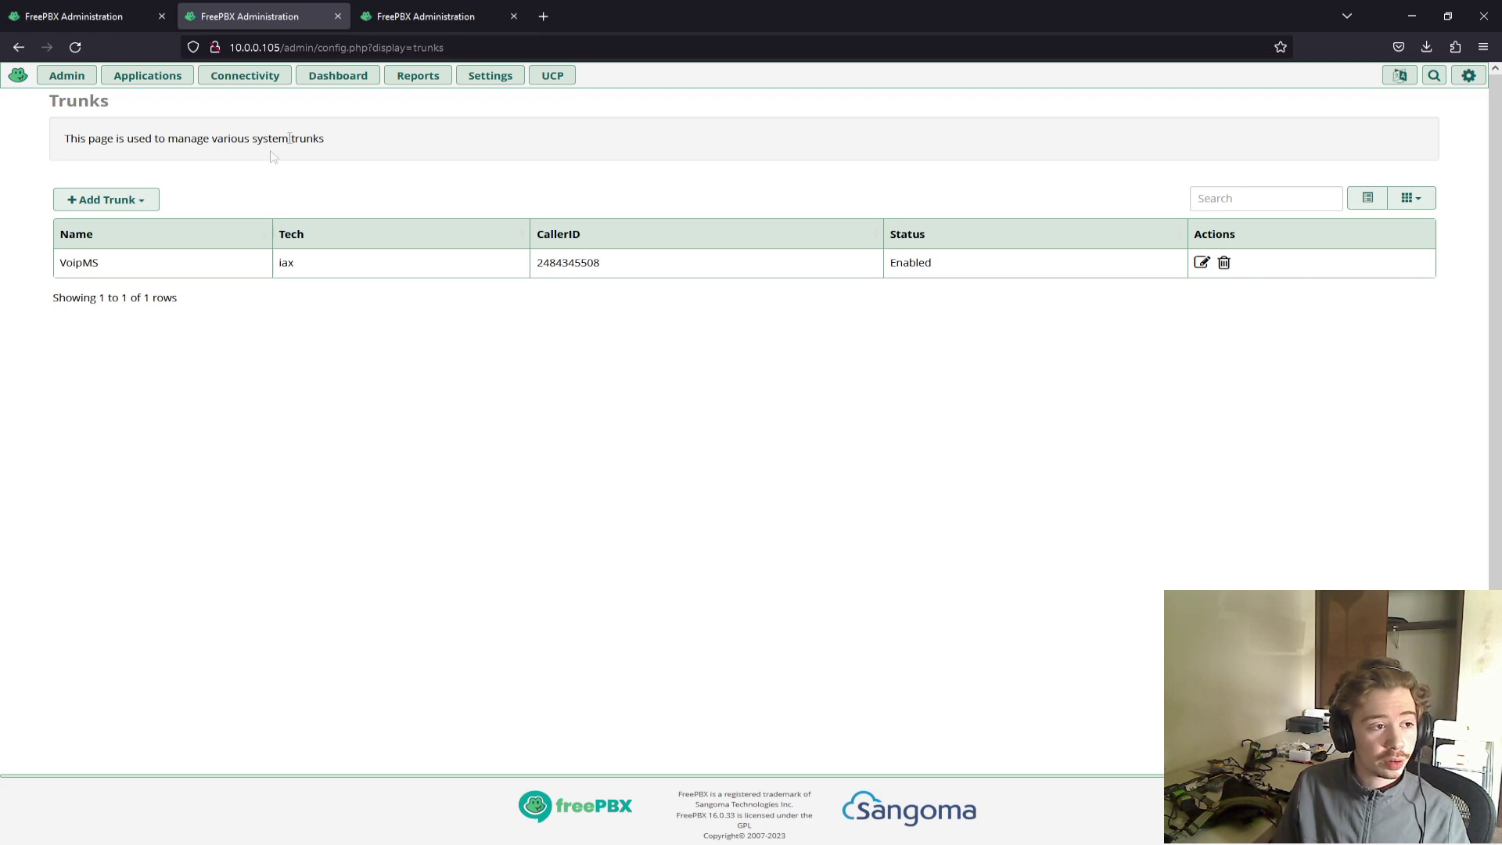
# Check the dashboard showing one trunk and one user online, then open the Reports menu.
pyautogui.click(328, 83)
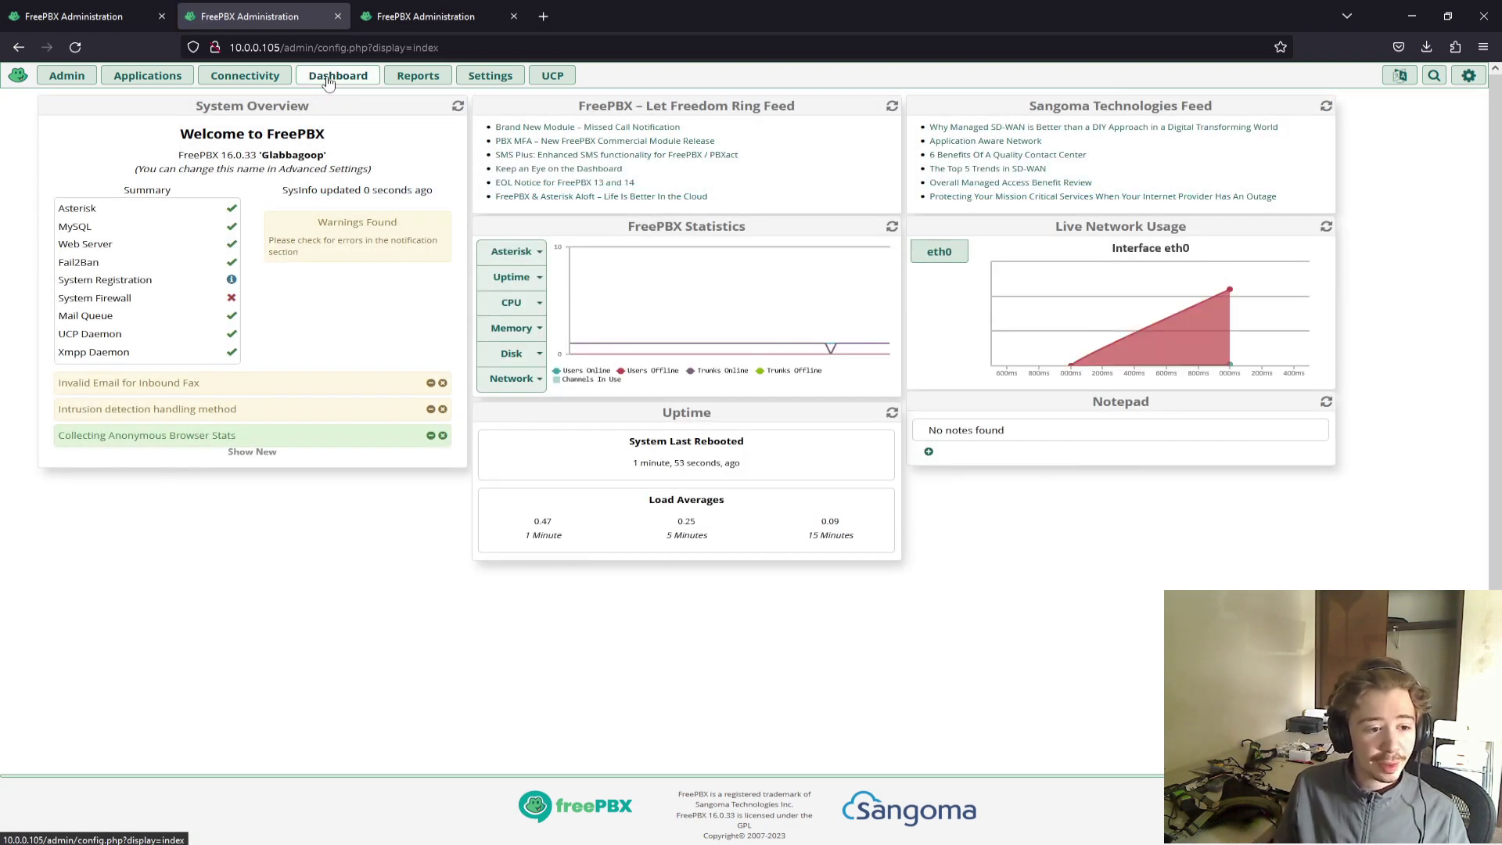
pyautogui.moveTo(602, 268)
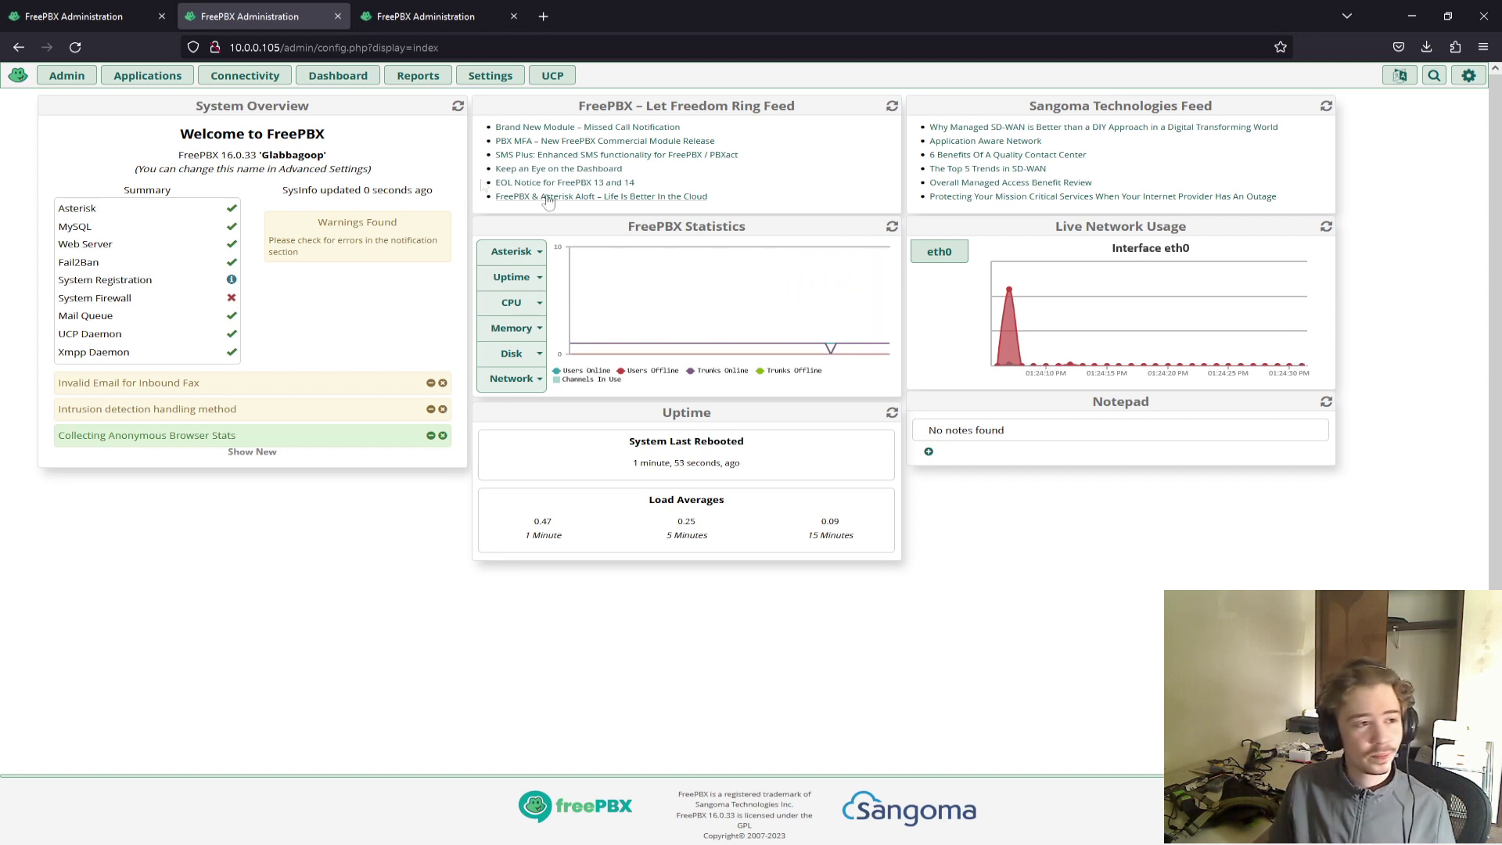
pyautogui.click(408, 78)
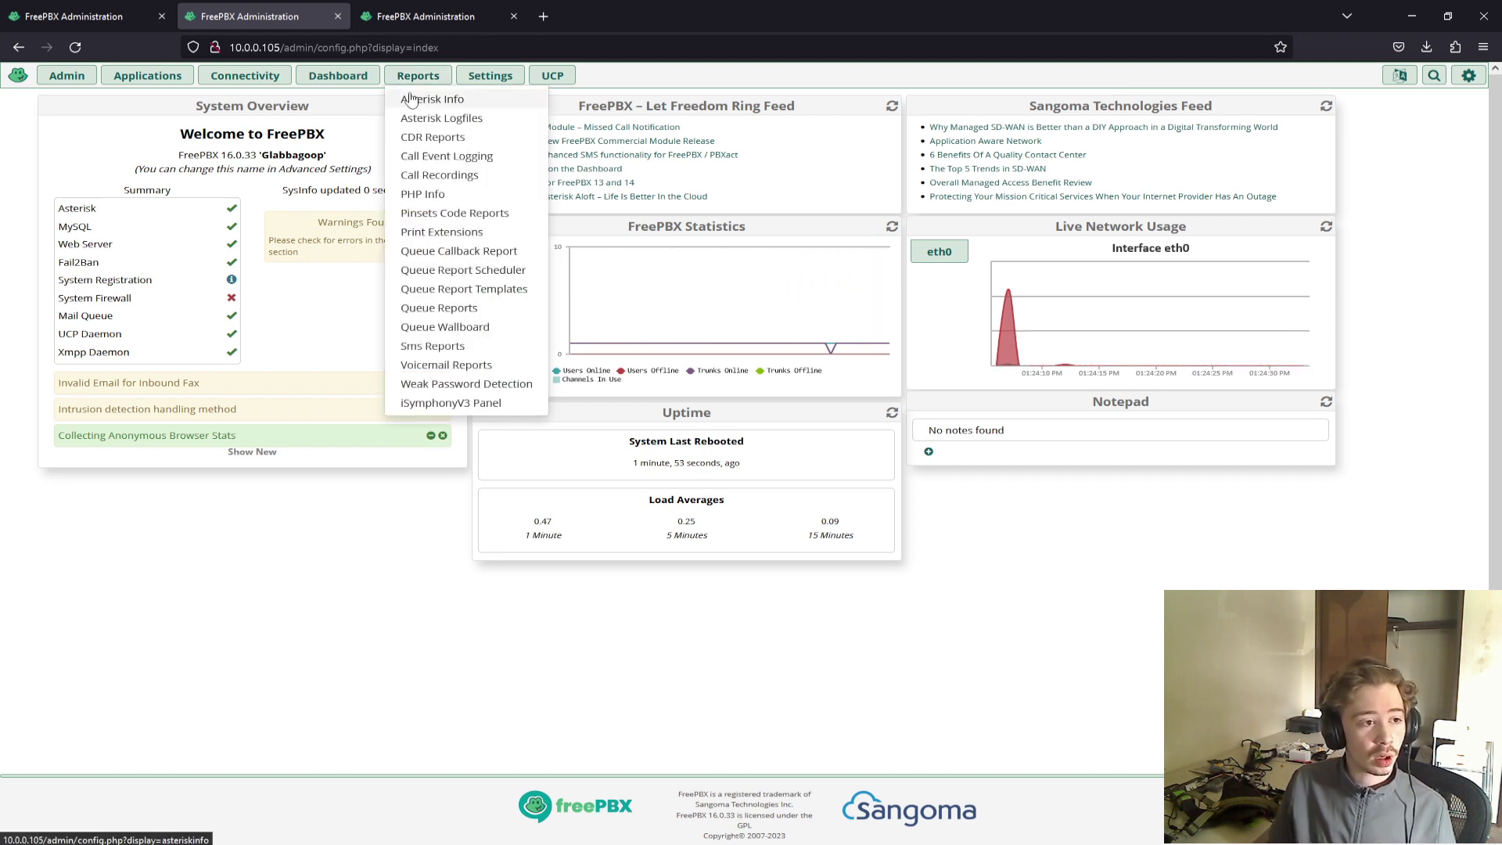
# Open Asterisk Info and confirm the IAX2 registry 208.100.60.43:4569 reads Registered.
pyautogui.click(411, 100)
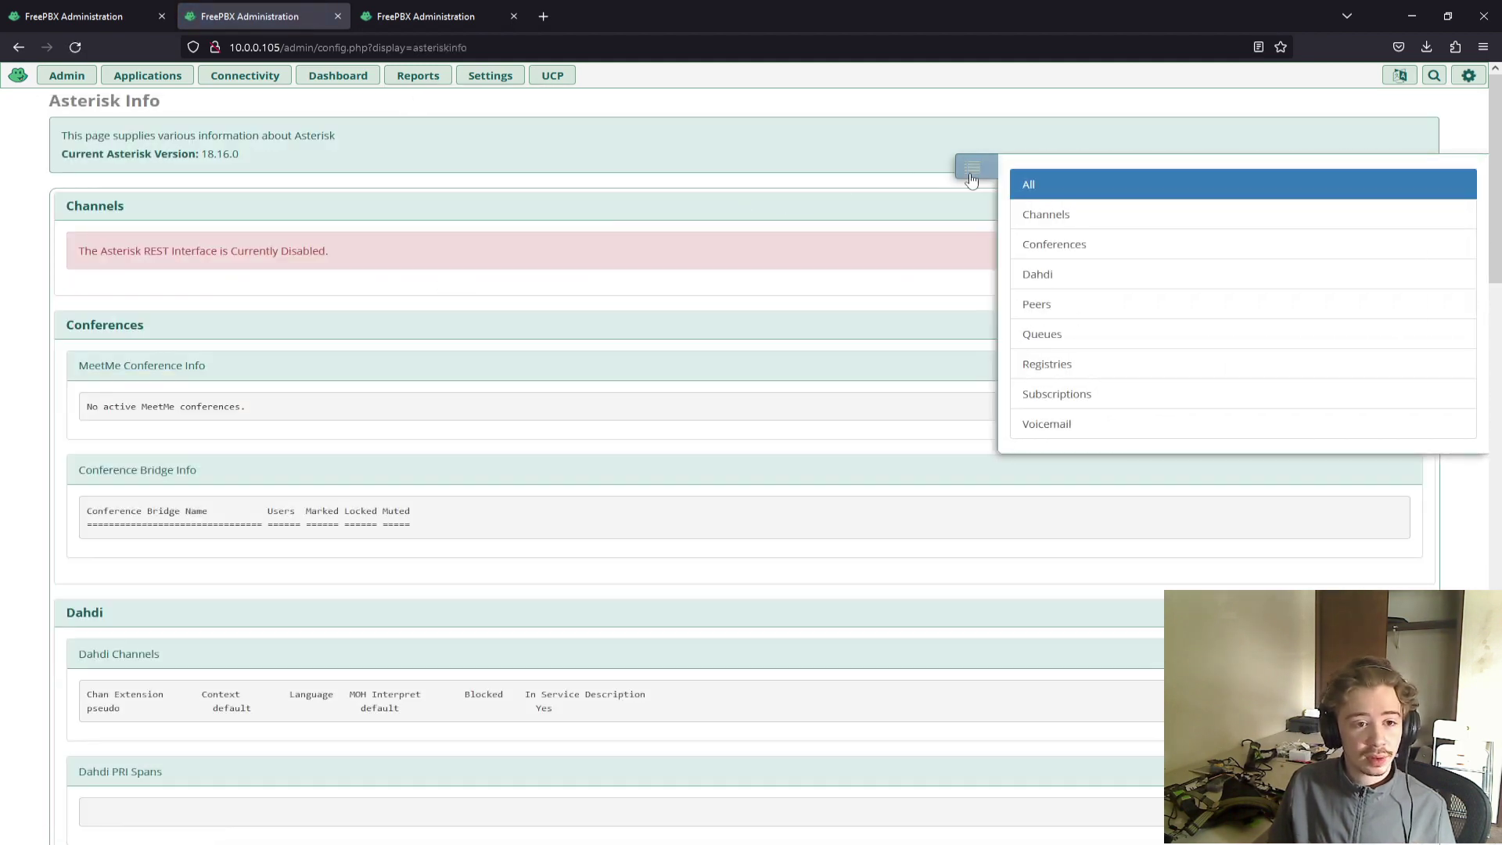
pyautogui.click(960, 178)
pyautogui.scroll(-7, 503, 337)
pyautogui.scroll(-3, 504, 341)
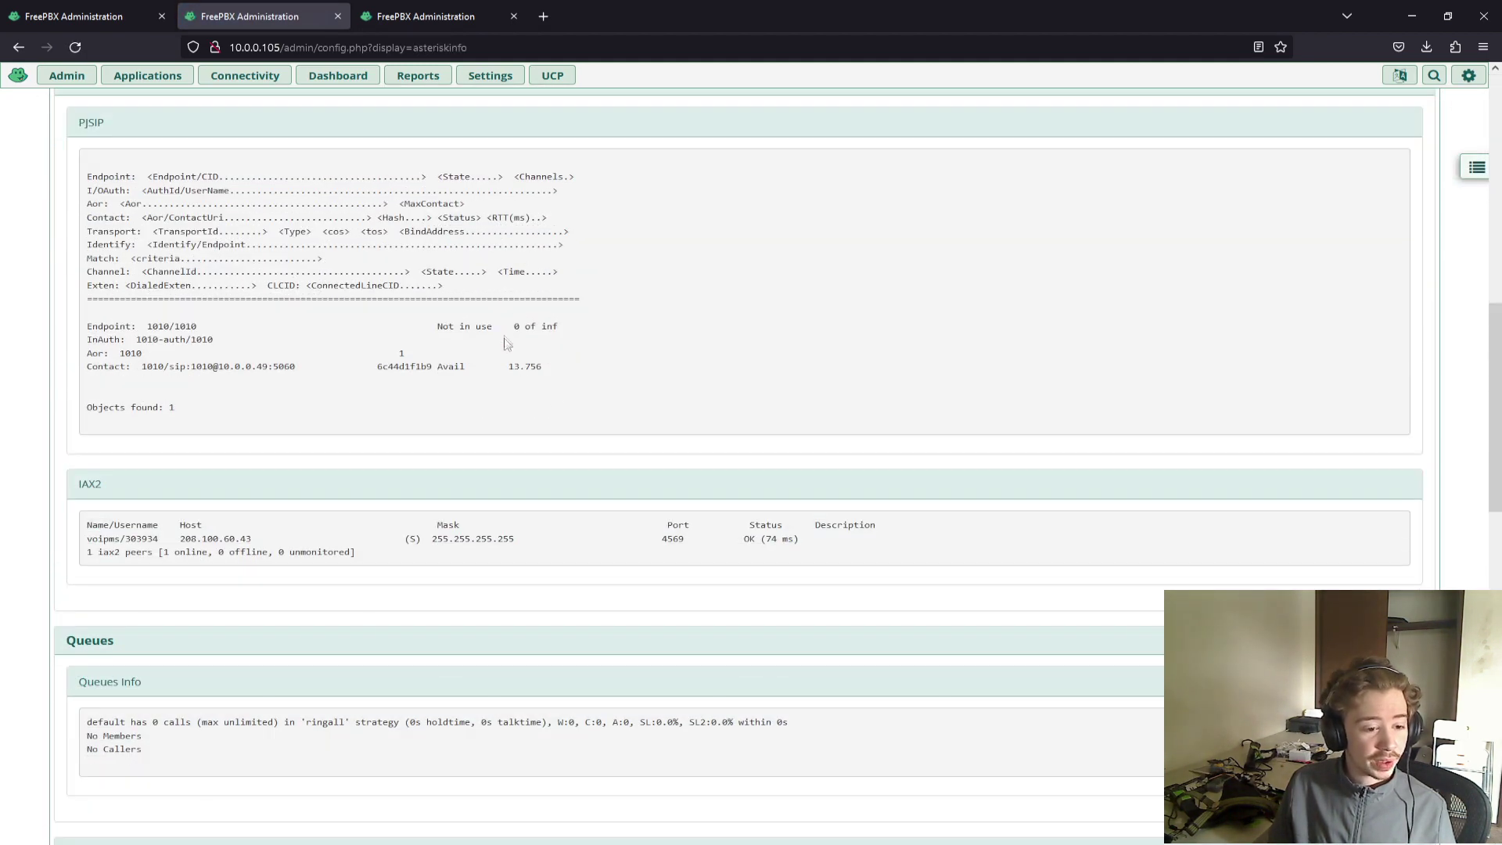
pyautogui.scroll(-7, 777, 540)
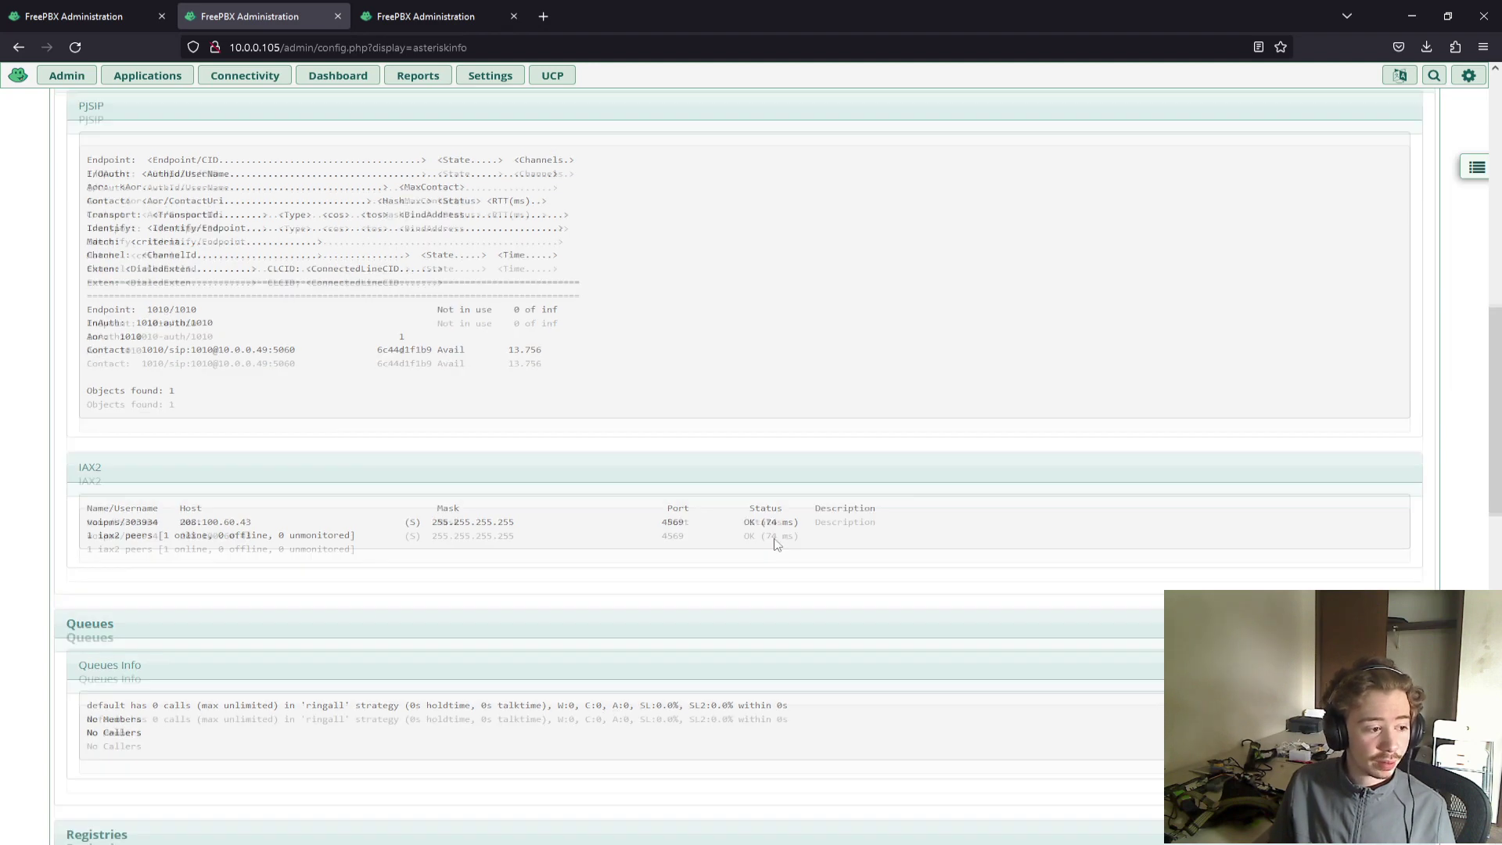
pyautogui.scroll(-2, 776, 540)
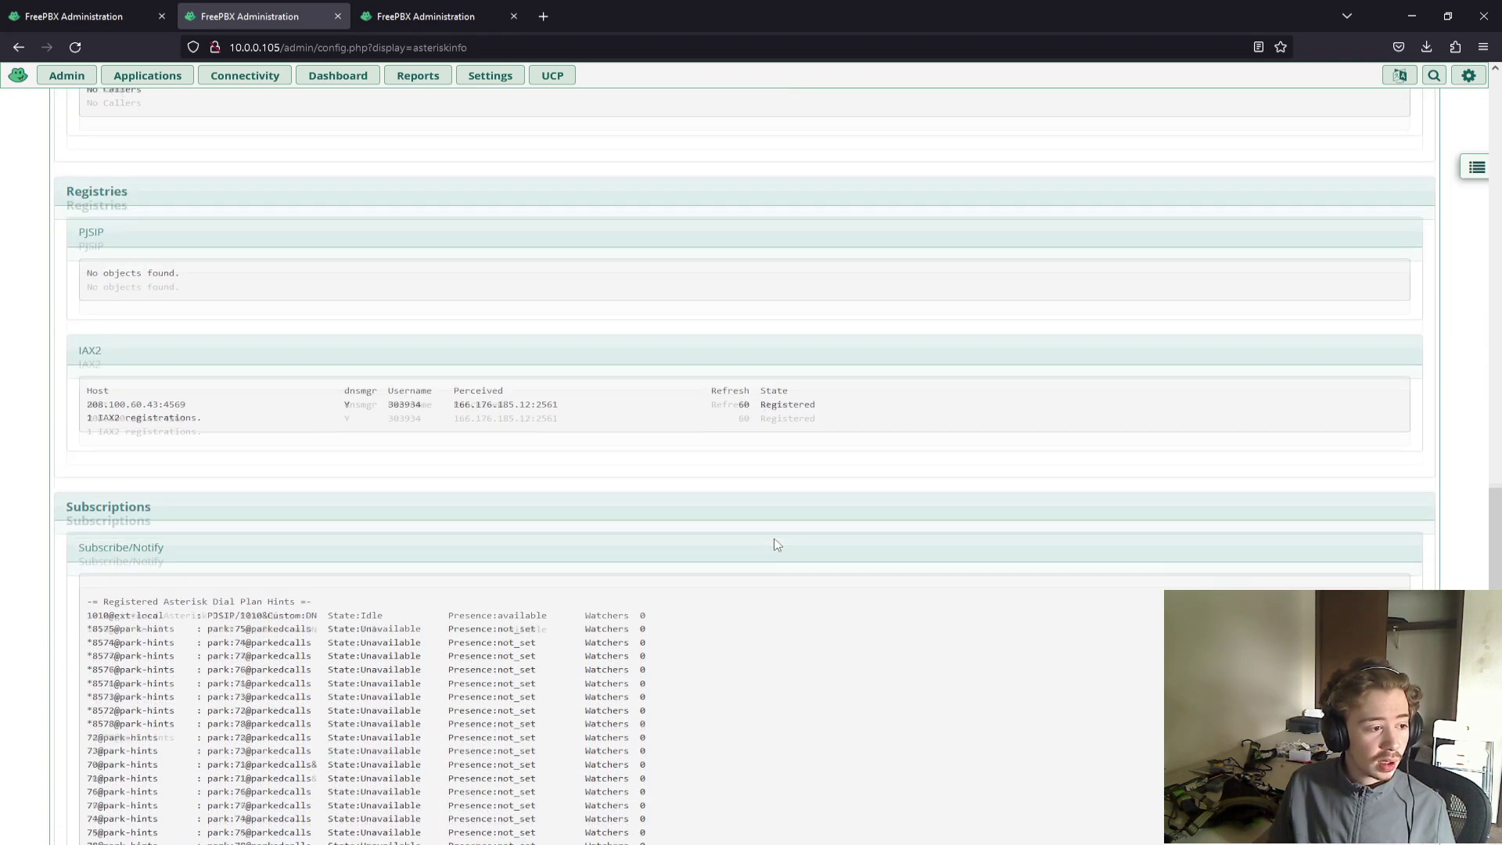
pyautogui.moveTo(759, 393); pyautogui.dragTo(829, 400)
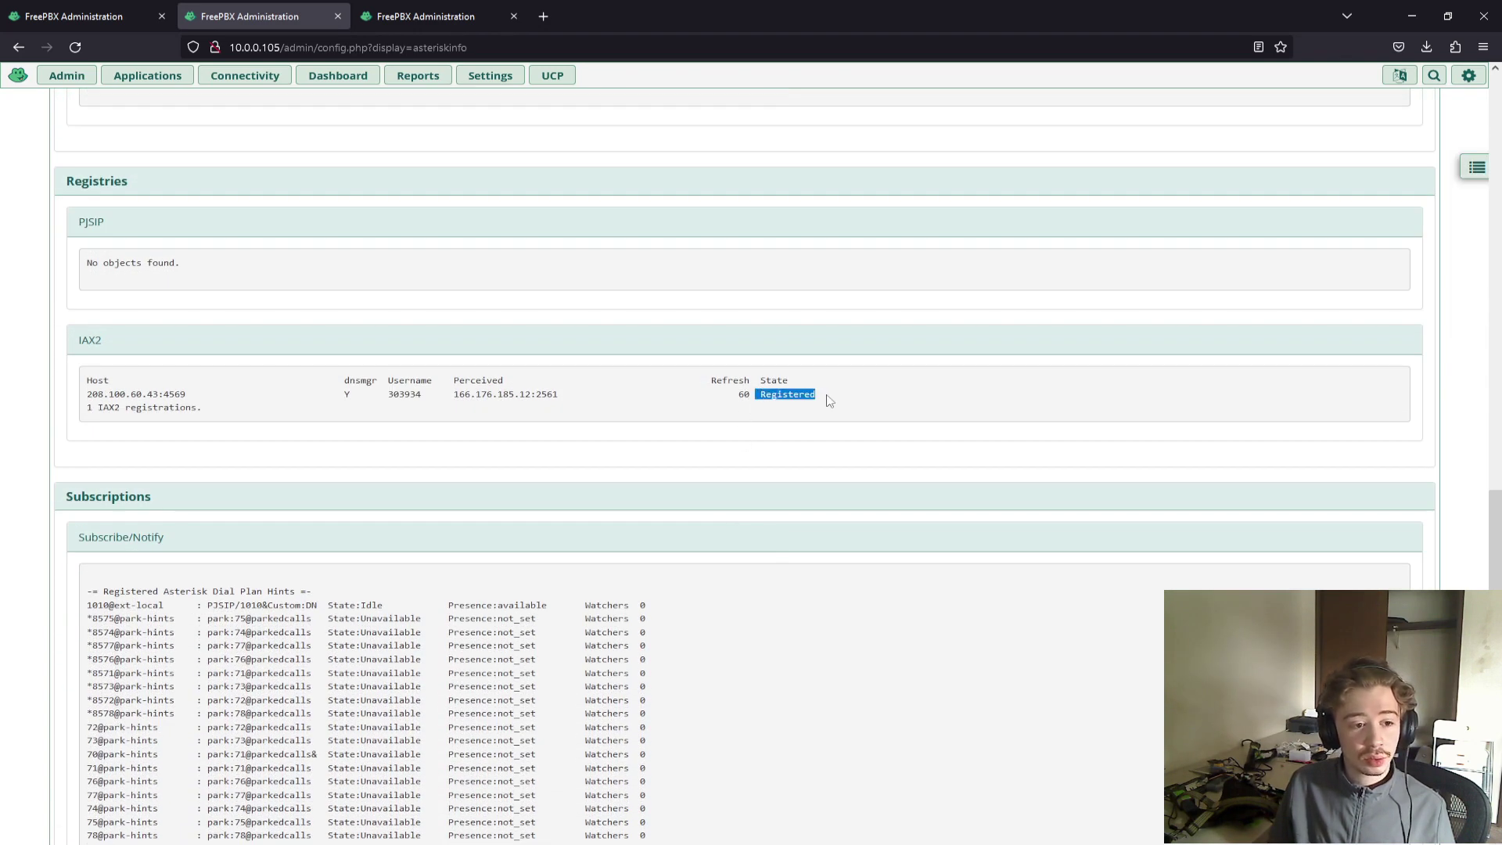